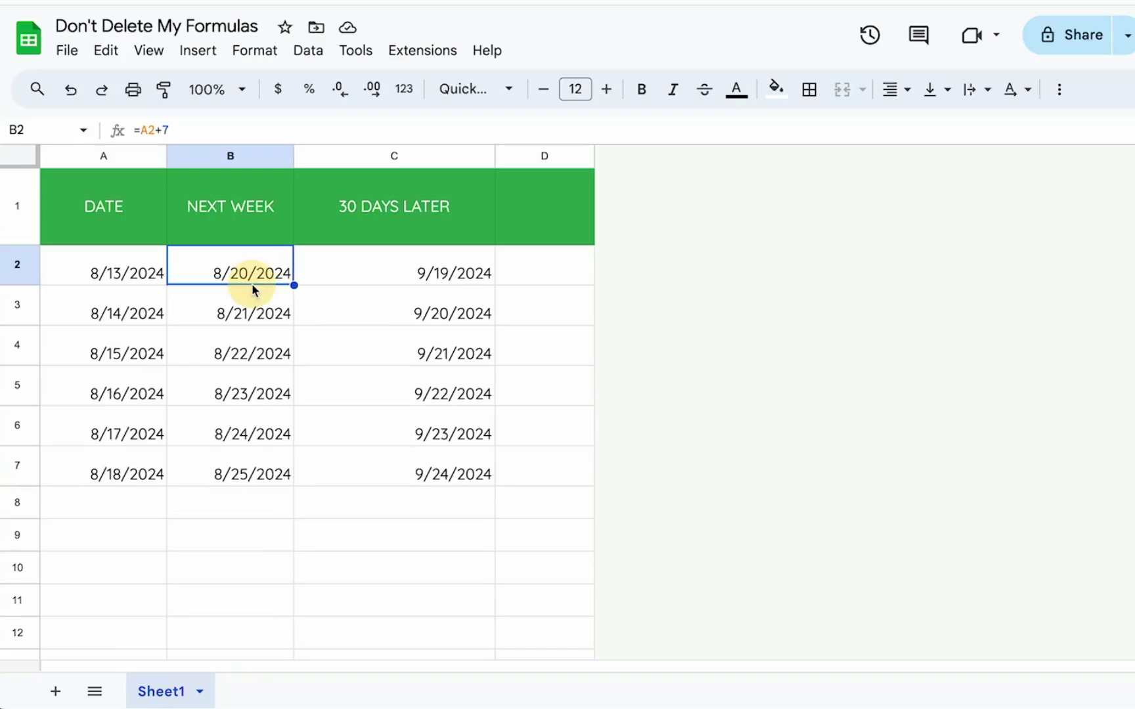
Clear the NEXT WEEK formulas in B2:B4, then undo to restore them.
left_click(212, 258)
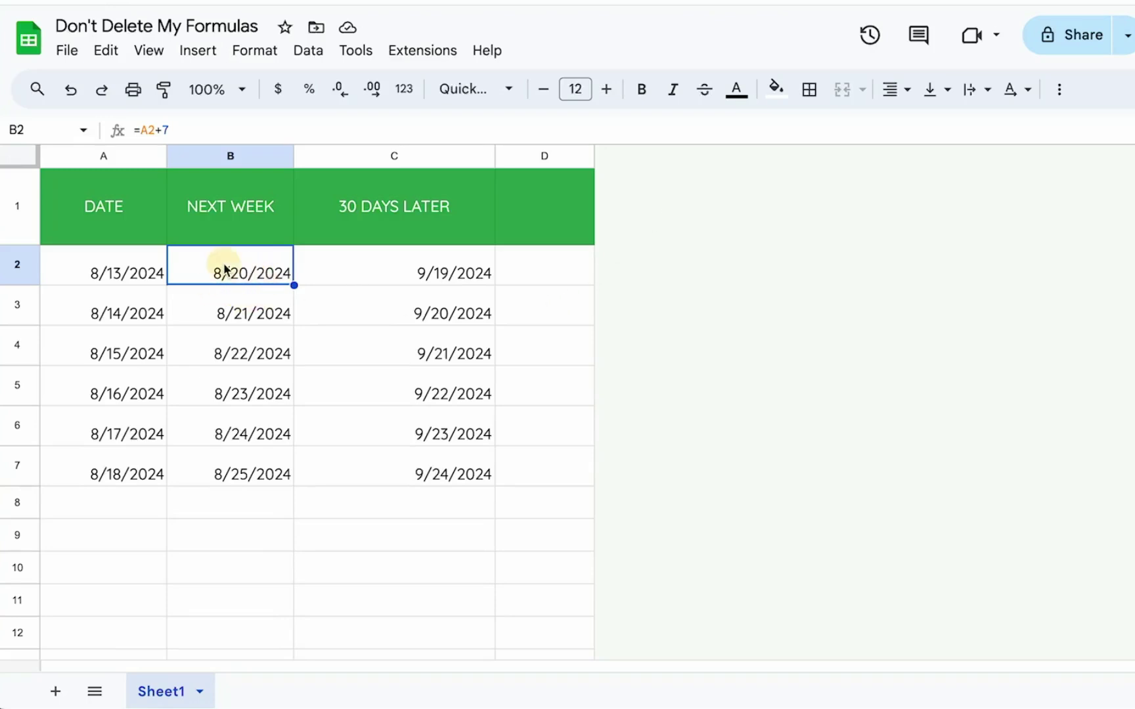
key("Delete")
left_click(264, 311)
key("Delete")
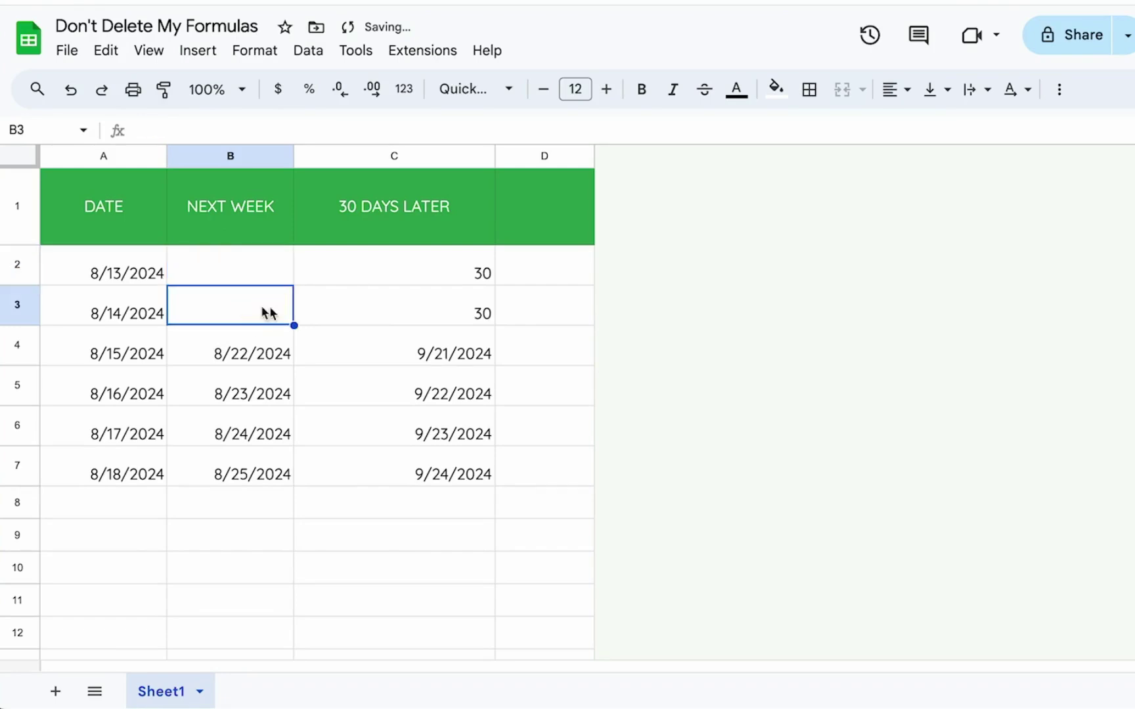
left_click(354, 325)
left_click(276, 332)
key("Delete")
left_click_drag(264, 279, 374, 350)
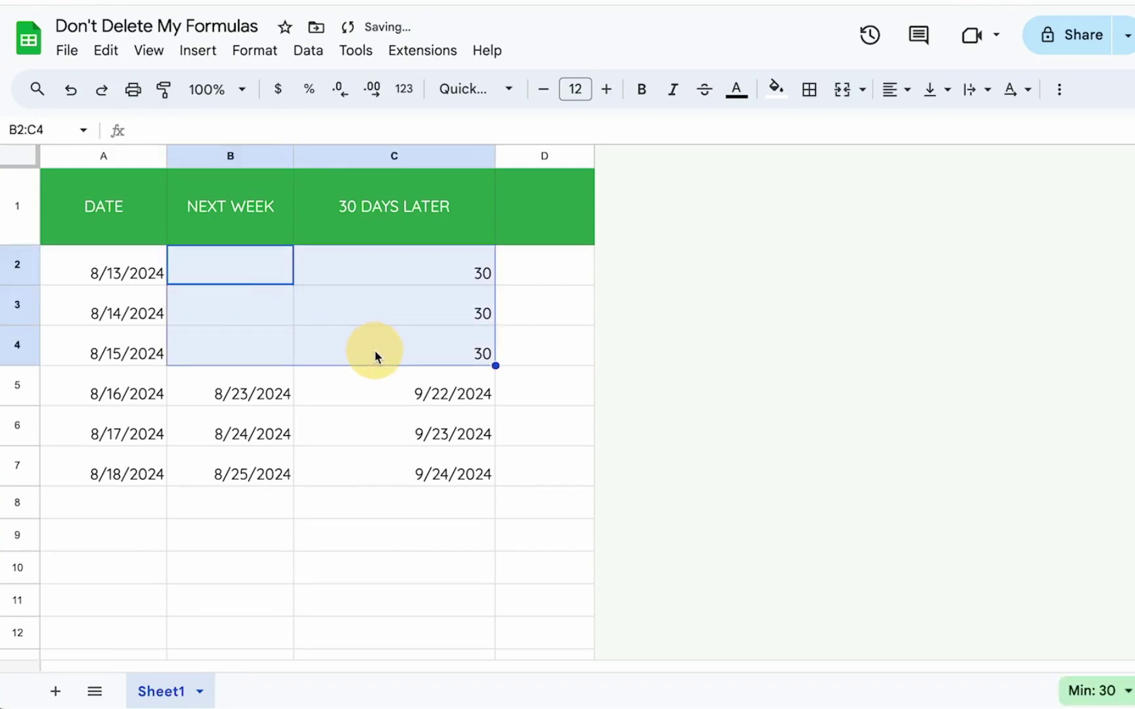
left_click(198, 278)
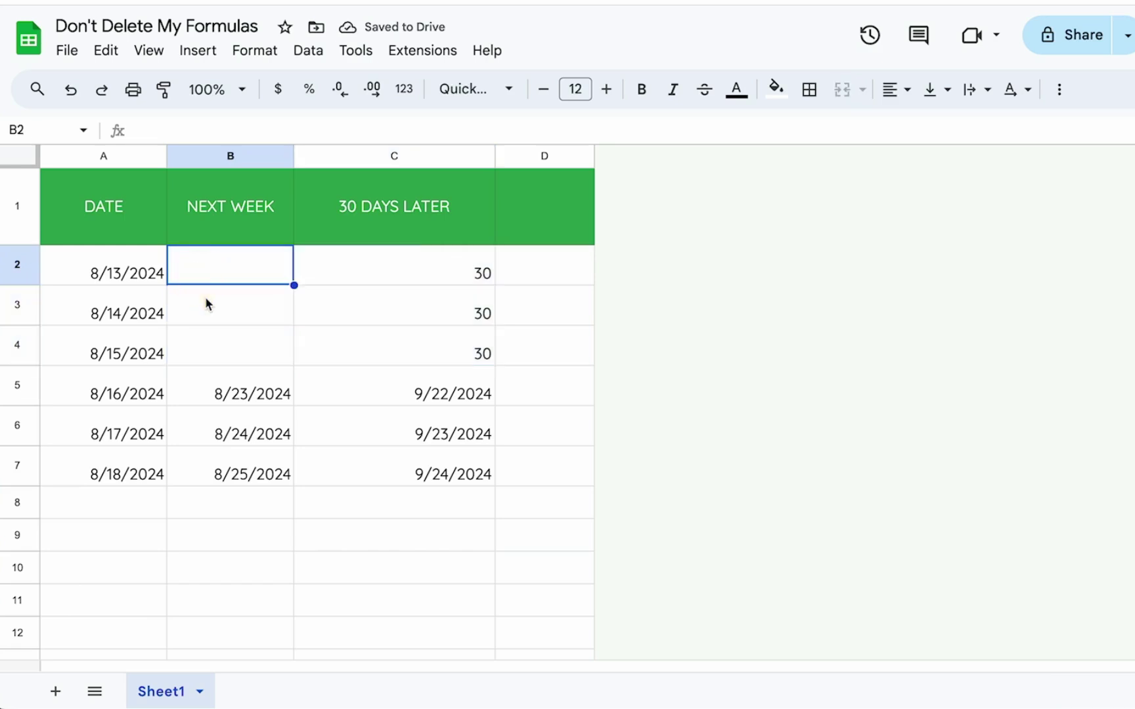
key("ctrl+z")
key("ctrl+z")
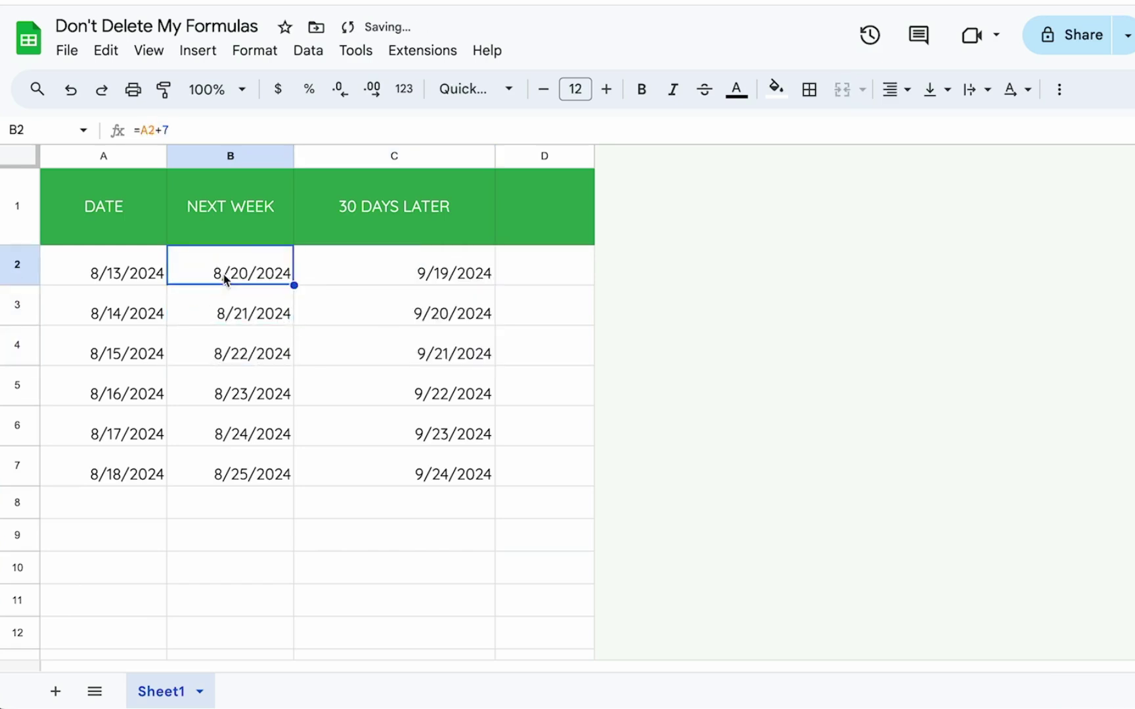
Add a second line reading DON'T DELETE under NEXT WEEK in header B1.
double_click(247, 238)
key("alt+Return")
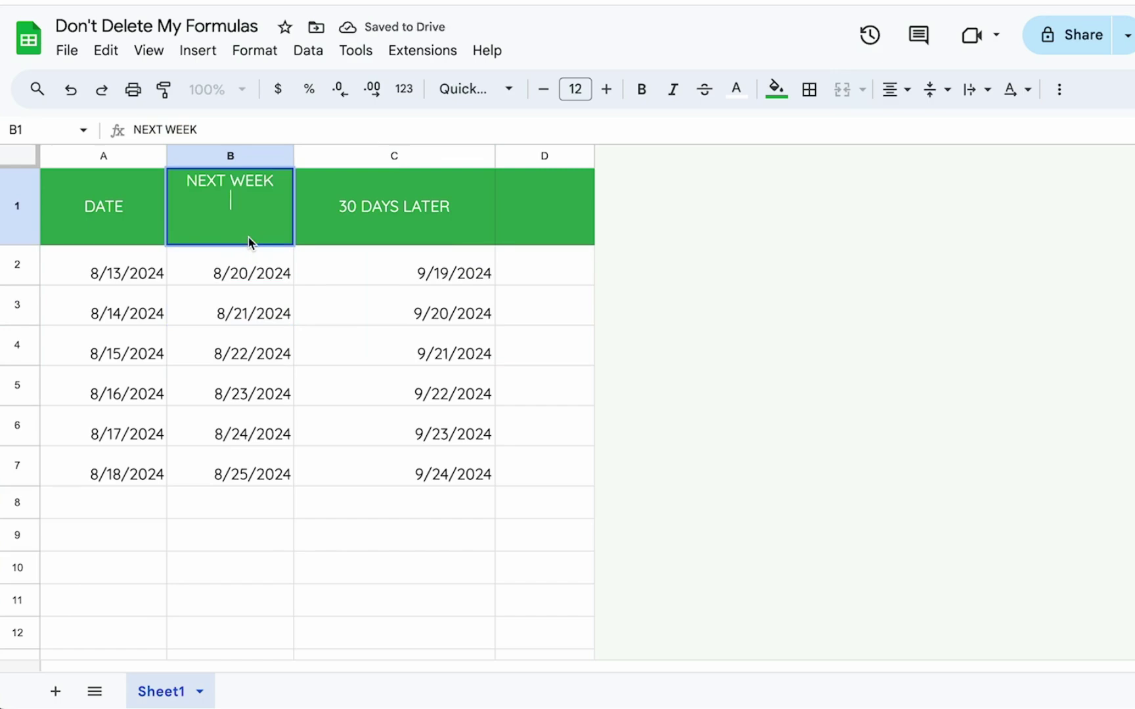
type("DON'T DELETE")
key("Return")
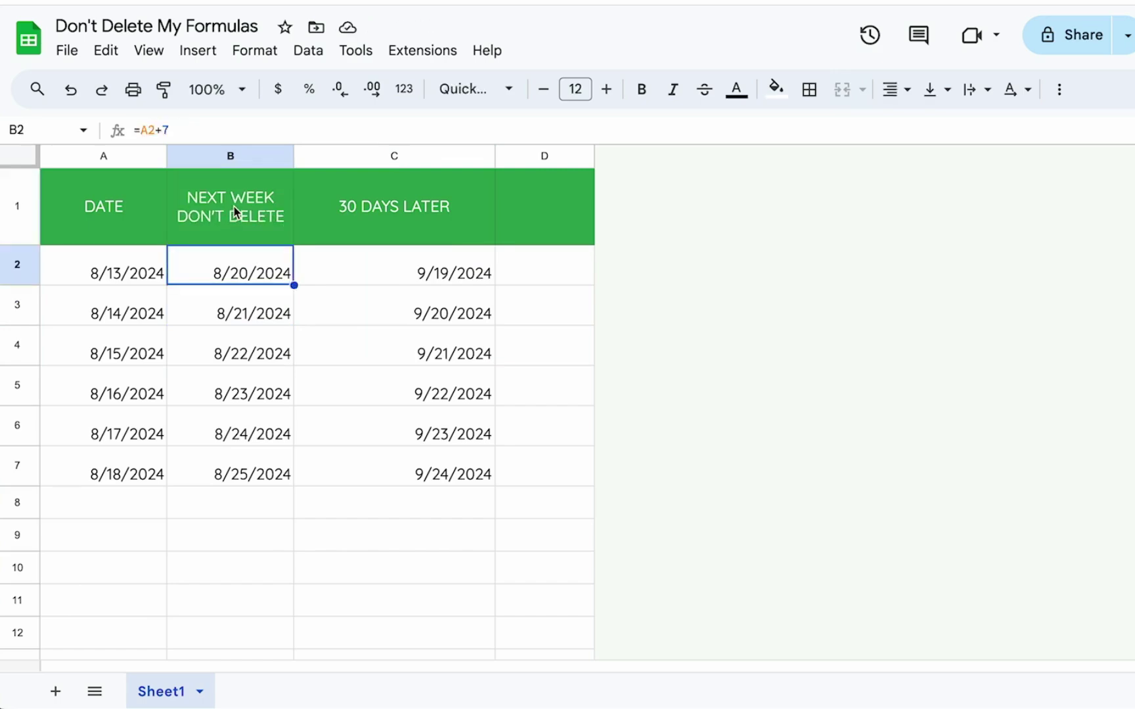
Make the DON'T DELETE line in B1 bold and red.
double_click(228, 208)
left_click_drag(284, 200, 154, 194)
key("ctrl+b")
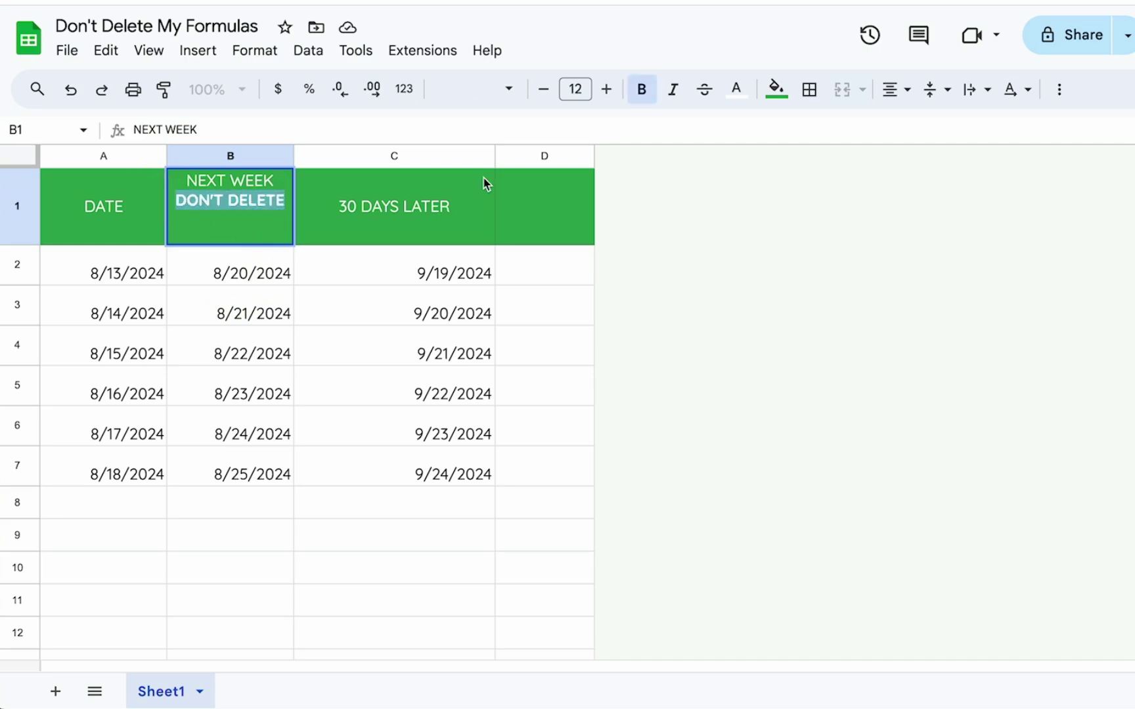
left_click(736, 89)
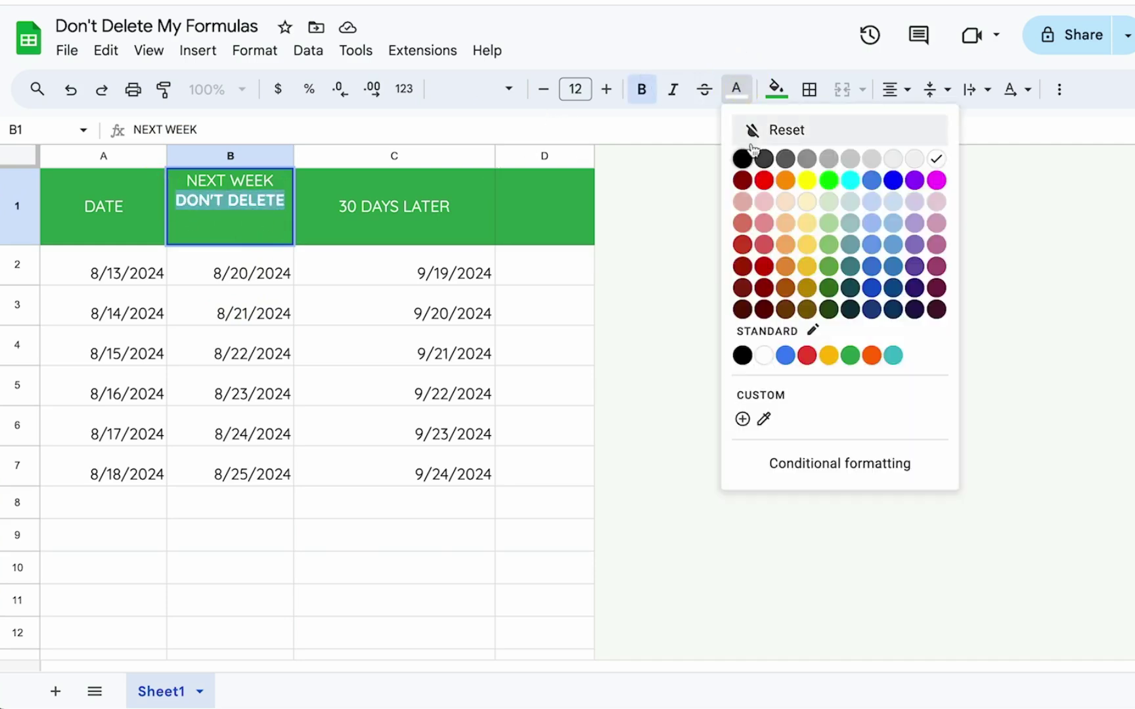
left_click(763, 180)
left_click(433, 243)
left_click(237, 263)
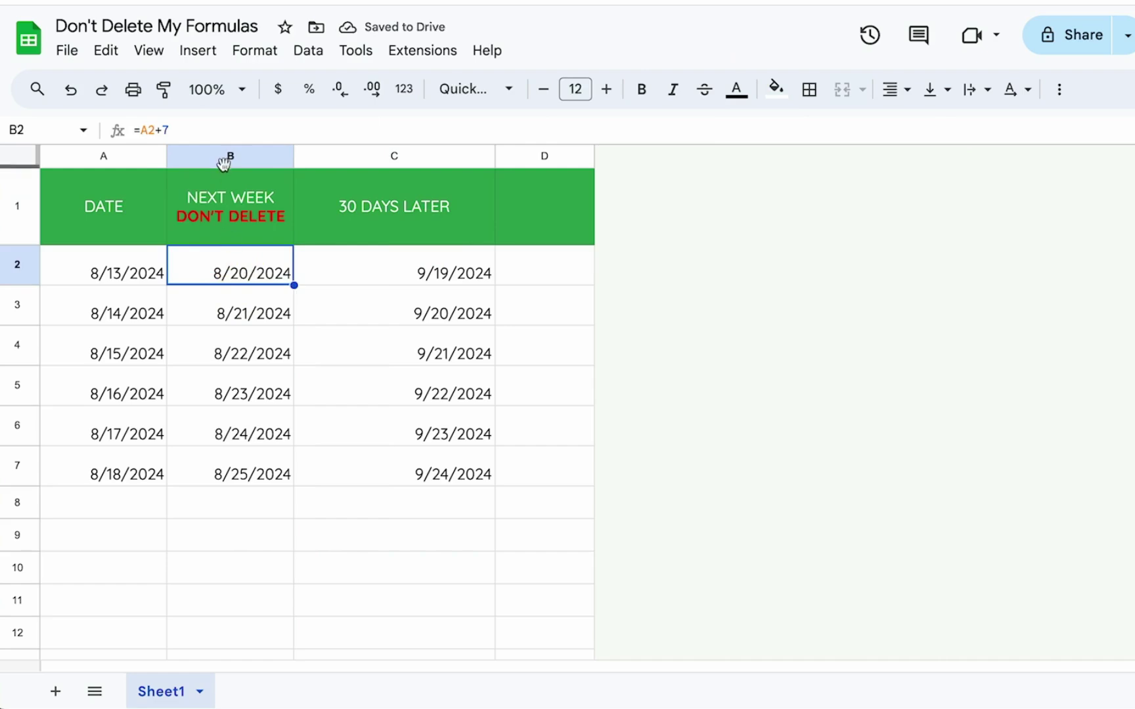
Start protecting Sheet1 as a range and set the range to Sheet1!B:B.
left_click(200, 691)
left_click(190, 509)
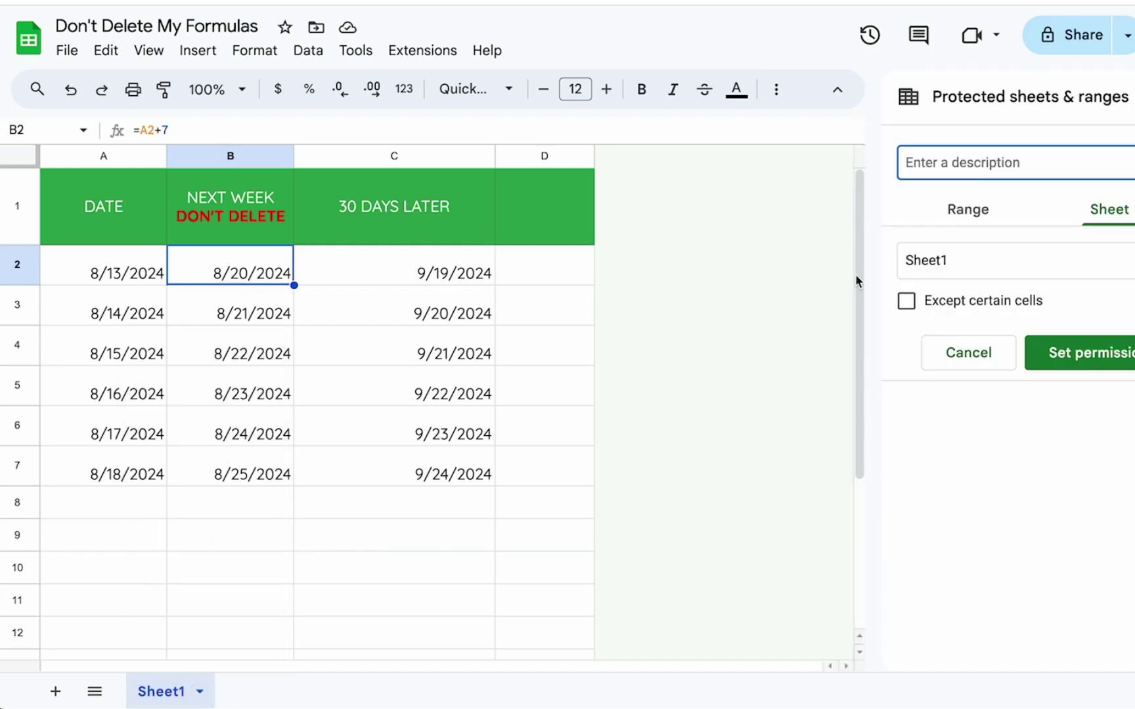
left_click(969, 209)
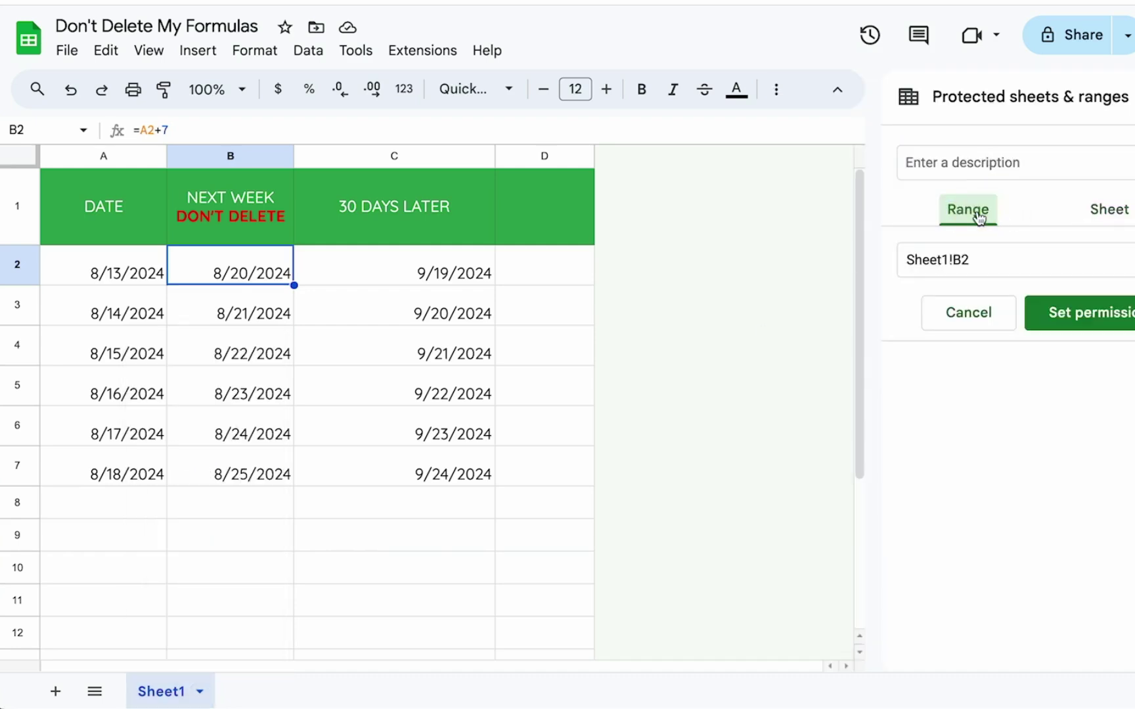
left_click(971, 259)
key("BackSpace")
type(":B")
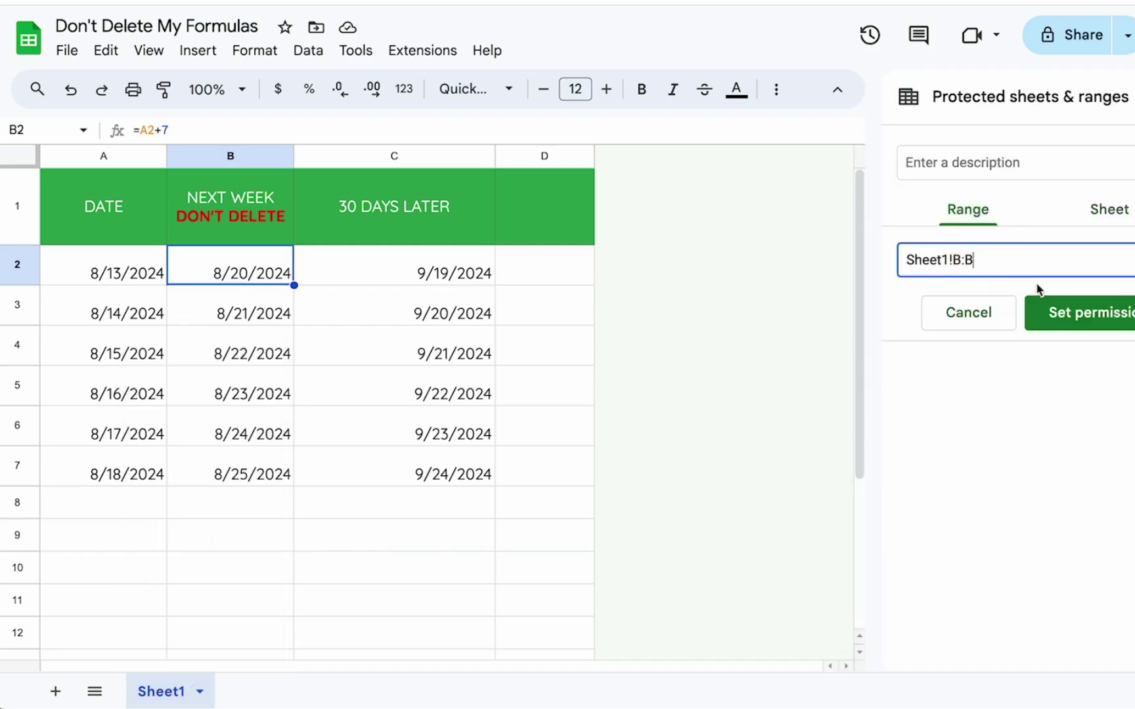
left_click(1057, 313)
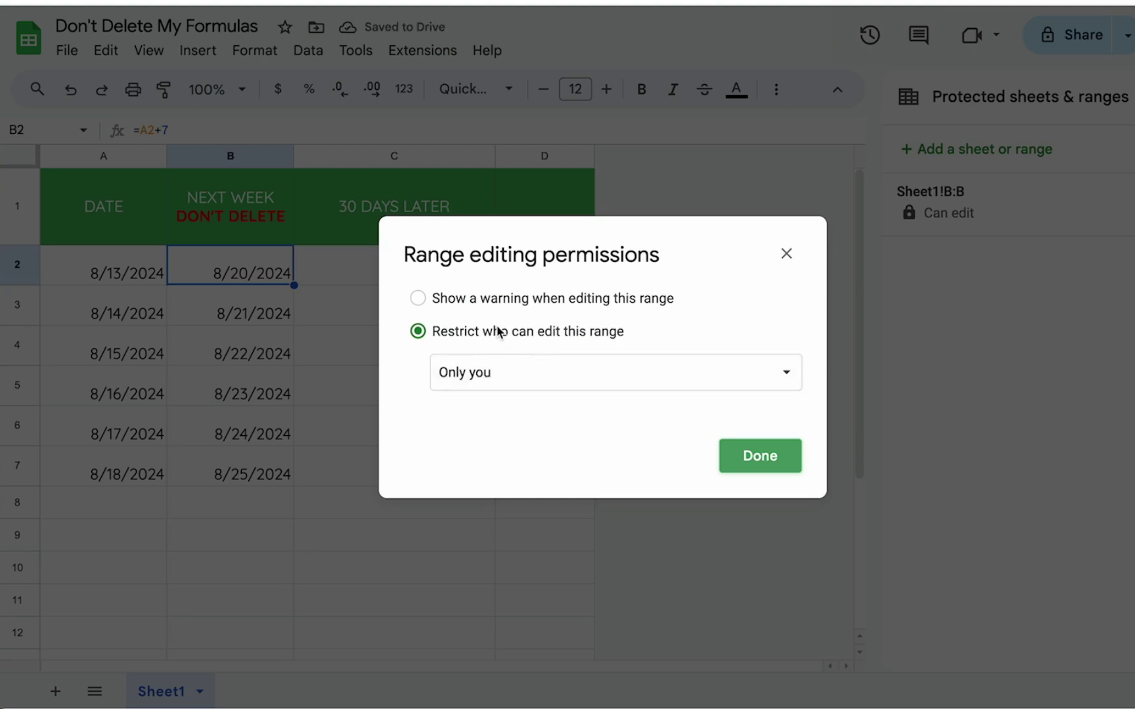
Restrict editing of column B to only you and confirm the permissions.
left_click(421, 298)
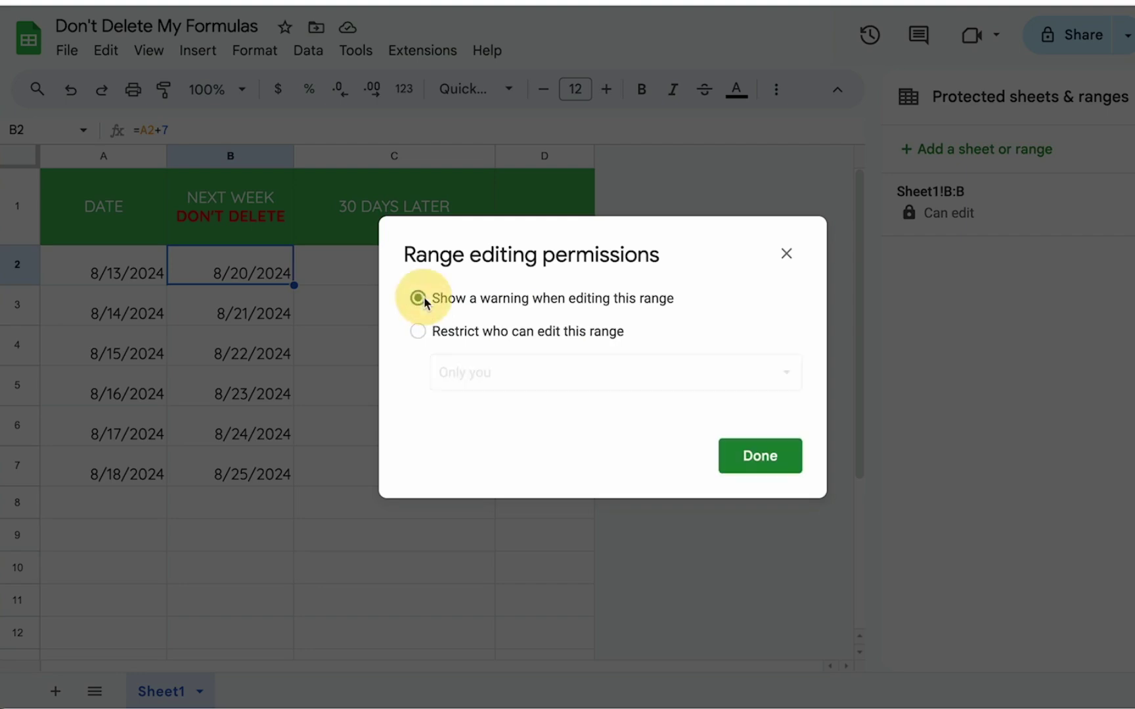
left_click(420, 331)
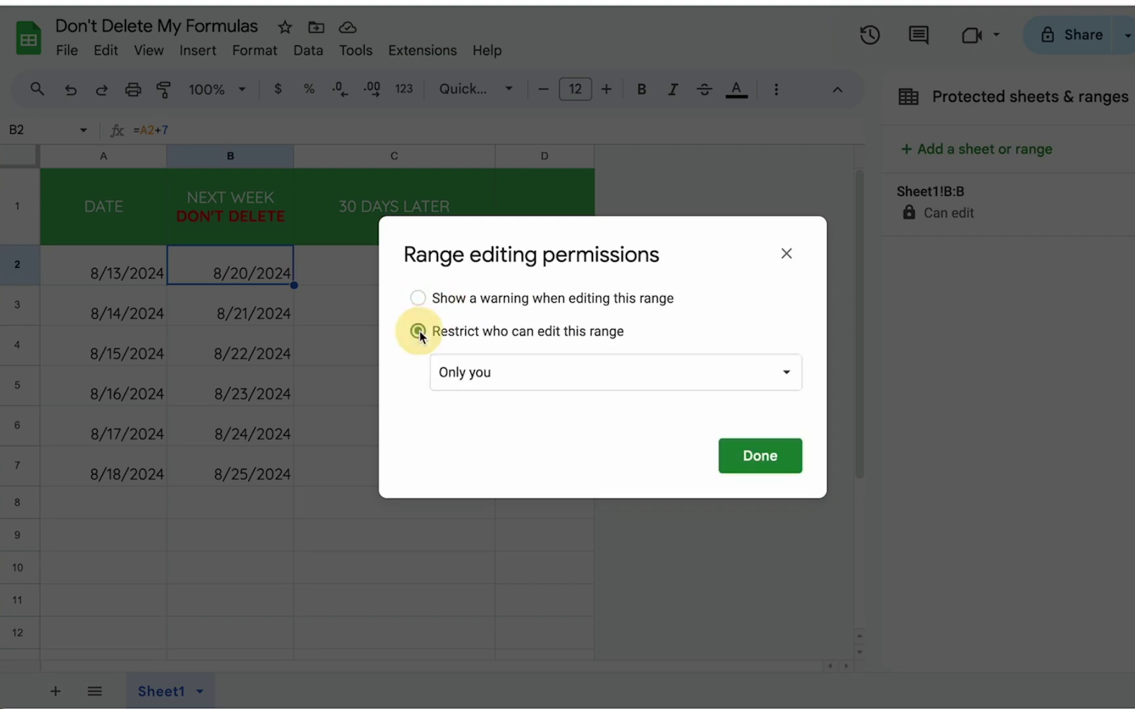
left_click(759, 456)
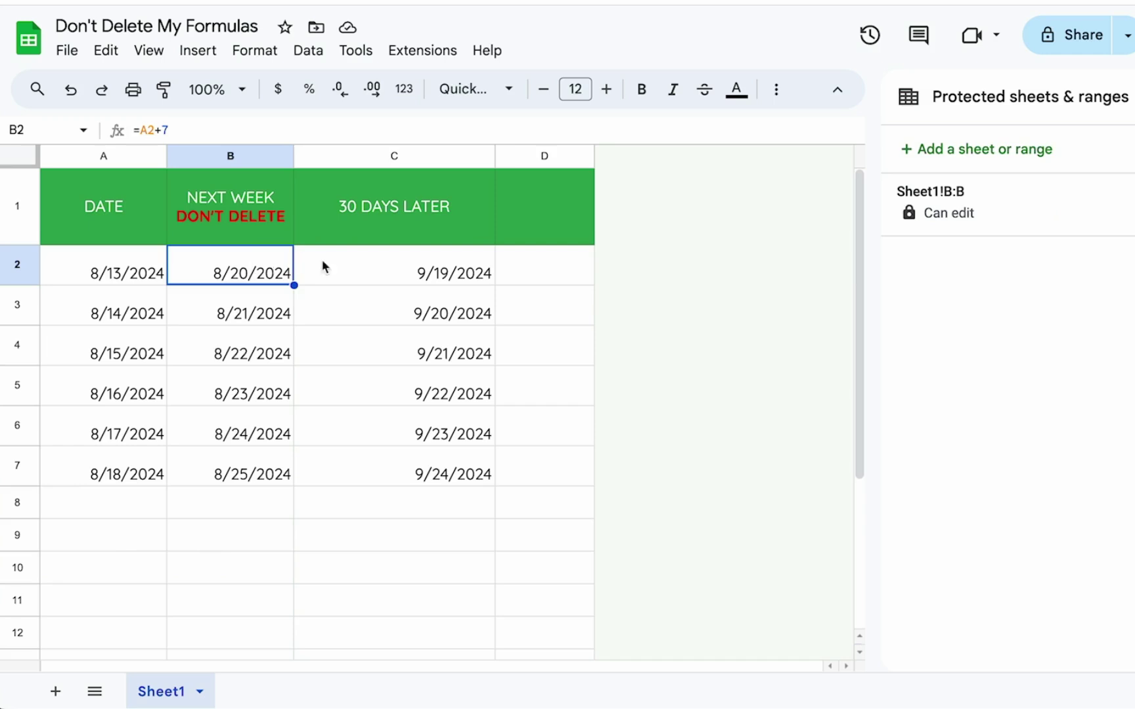
left_click(1130, 97)
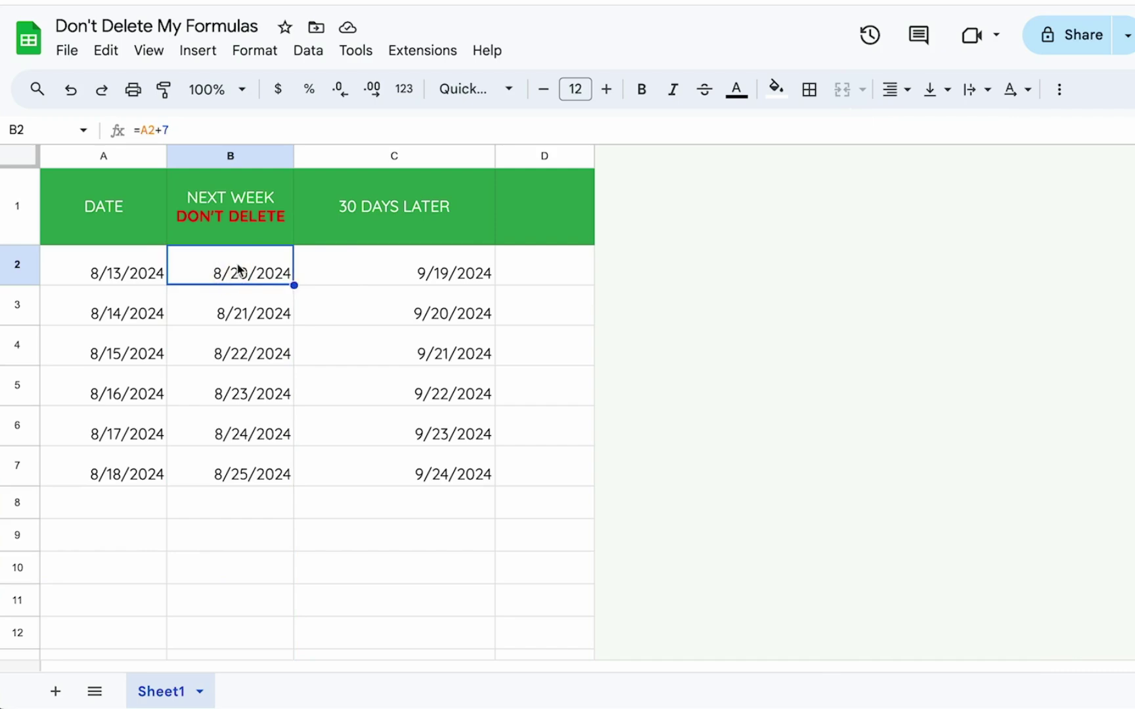
left_click_drag(236, 261, 230, 441)
left_click(237, 275)
double_click(243, 273)
left_click_drag(176, 259, 247, 559)
Clear B2:B10 and enter =ARRAYFORMULA(A2:A+7) in B2, then inspect the stray 7 in B10.
key("Escape")
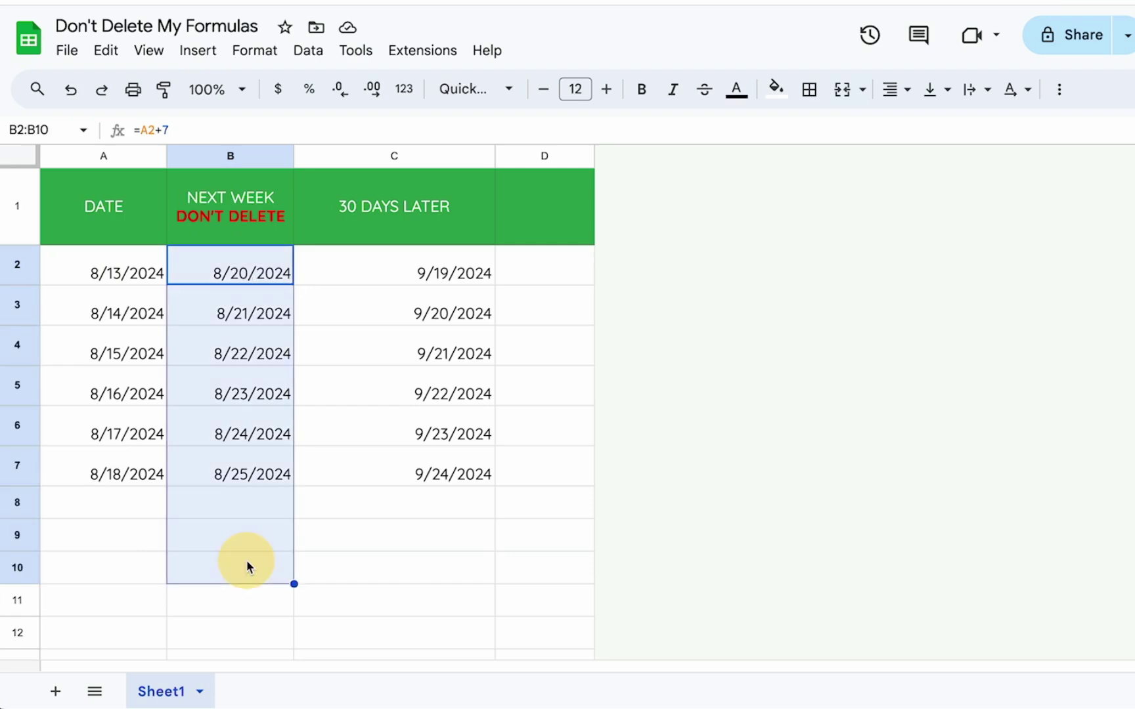
key("Delete")
left_click(223, 272)
type("=arra")
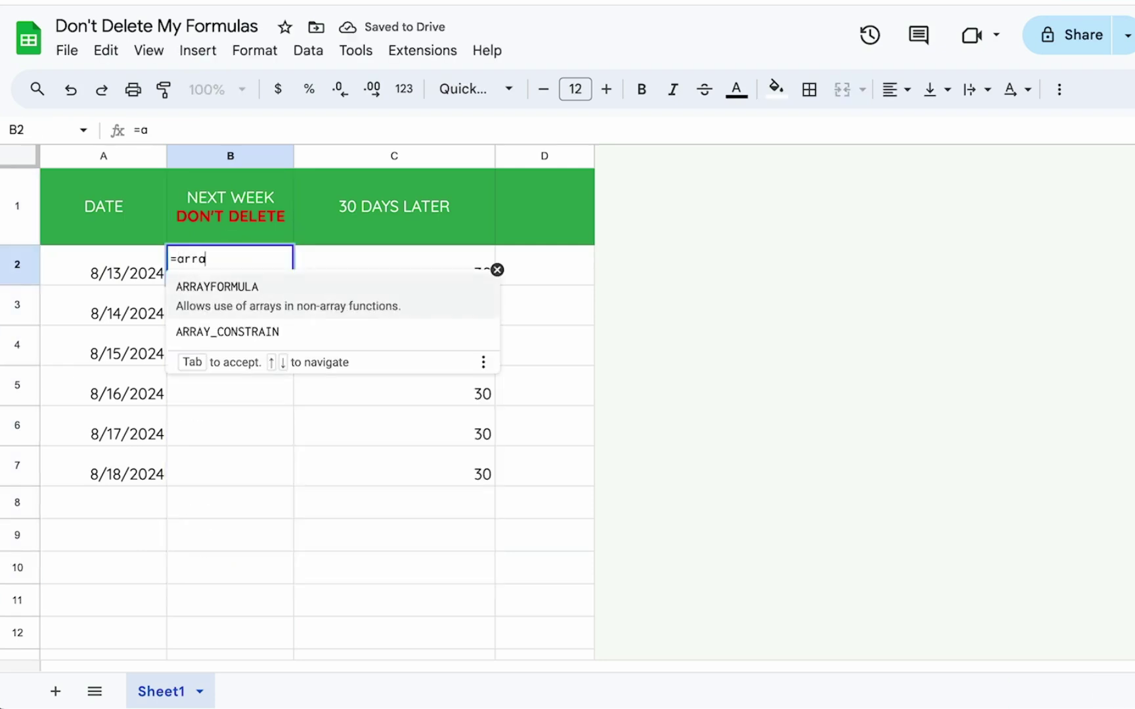
key("Tab")
type("A")
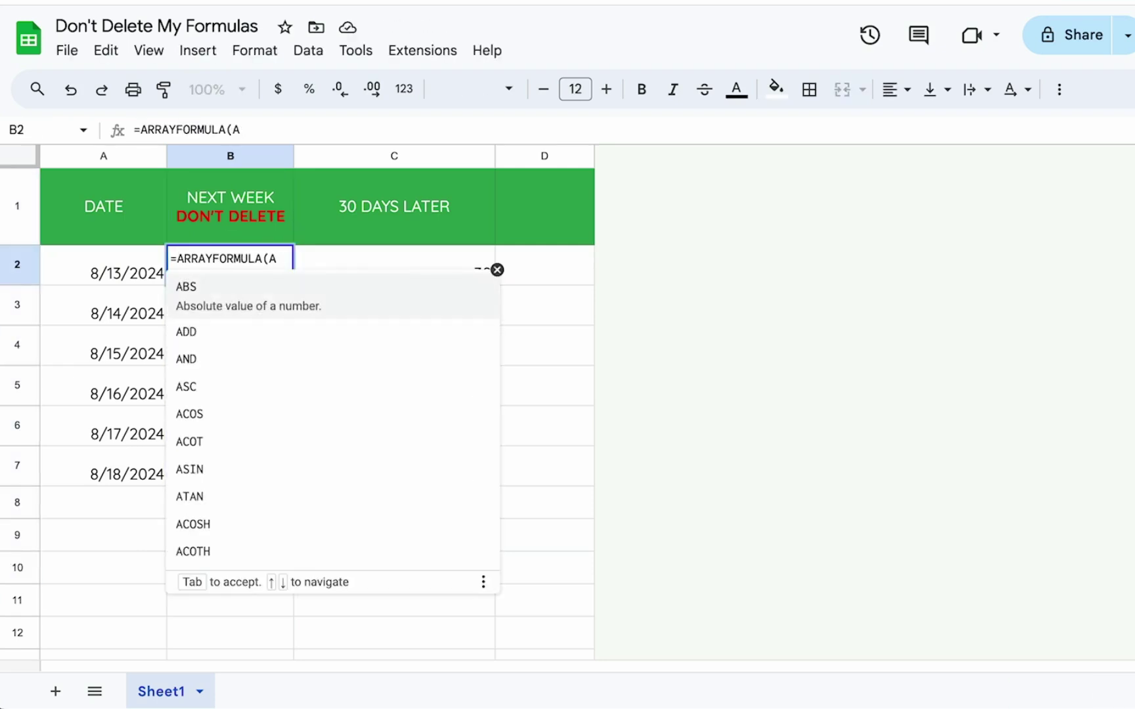
type("2:A")
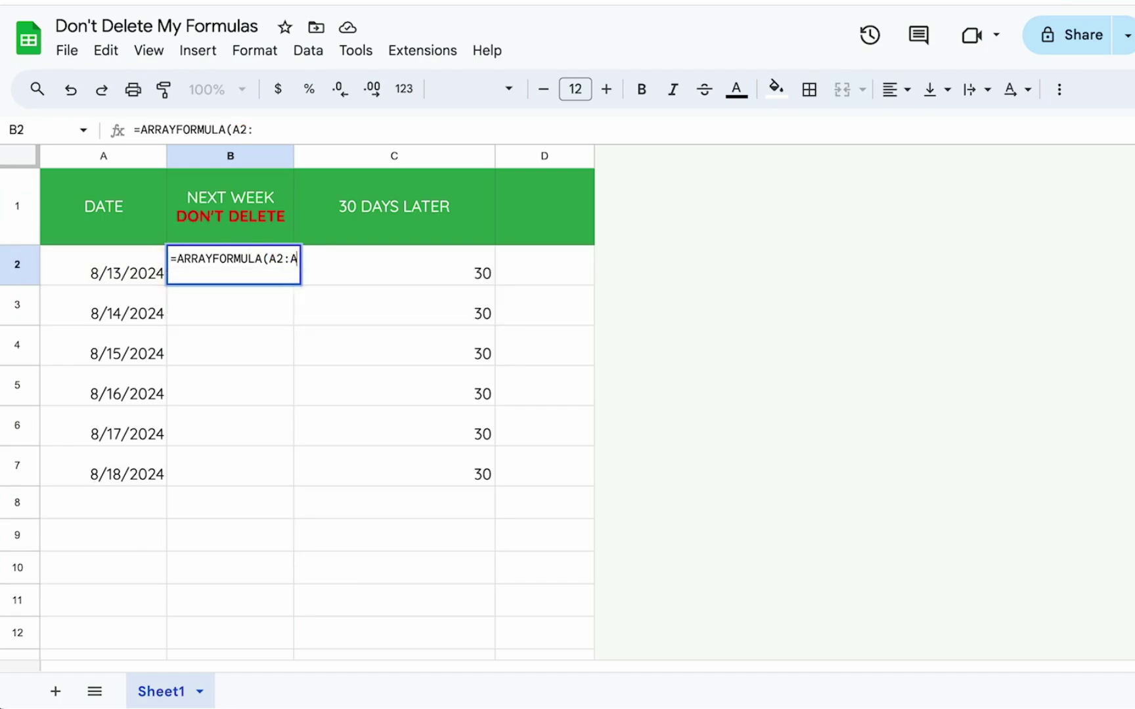
type("+")
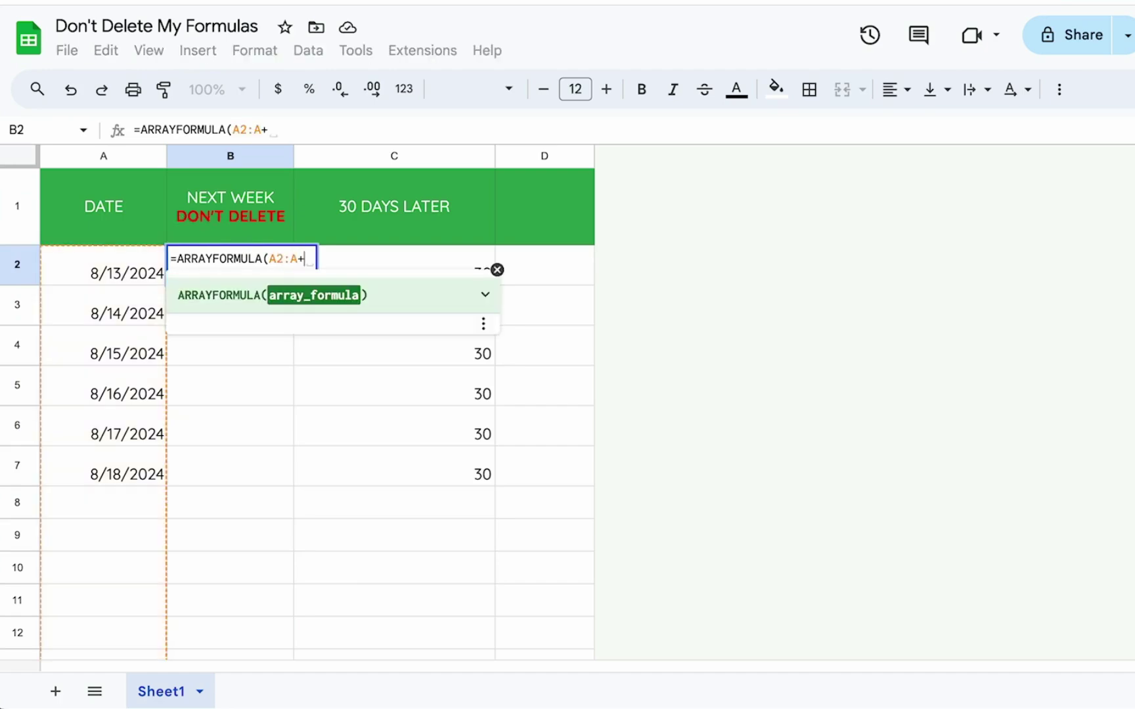
type("7)")
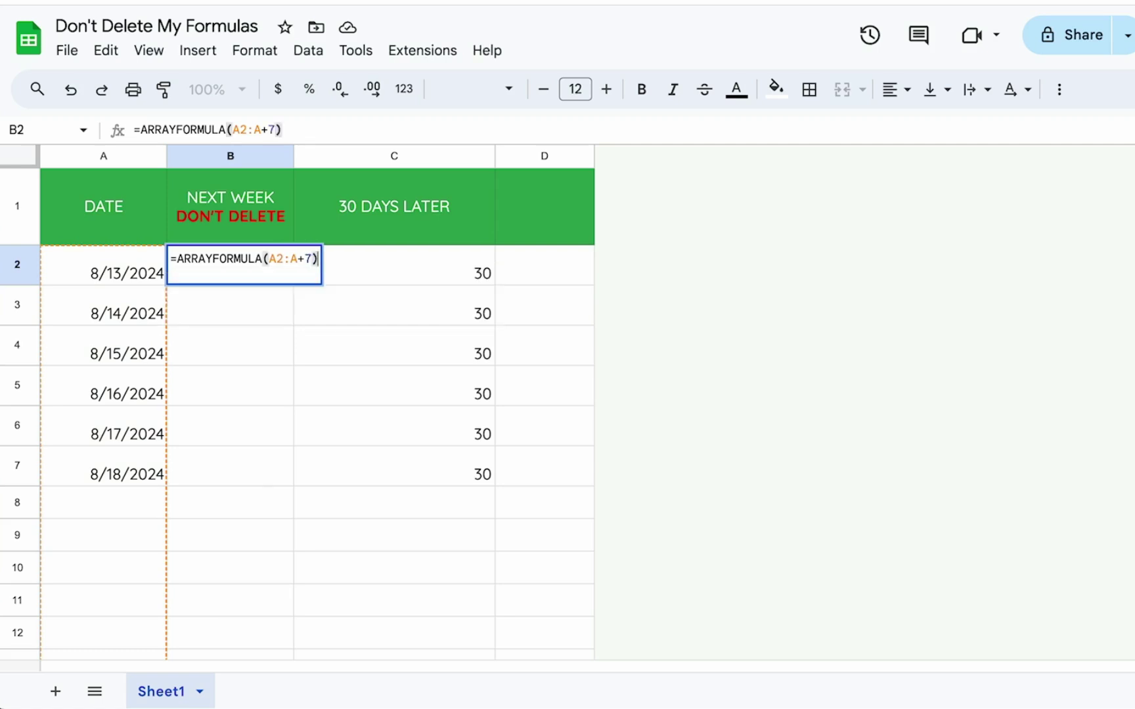
key("Return")
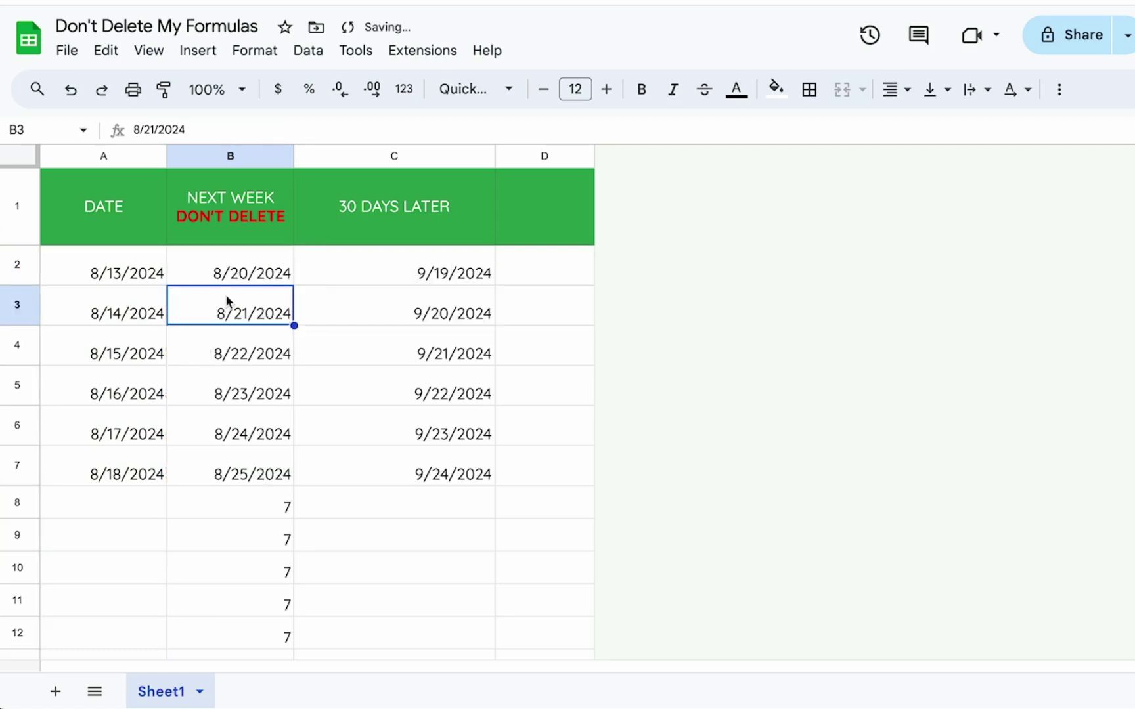
scroll(226, 355, "down", 2)
left_click(225, 430)
scroll(218, 465, "up", 2)
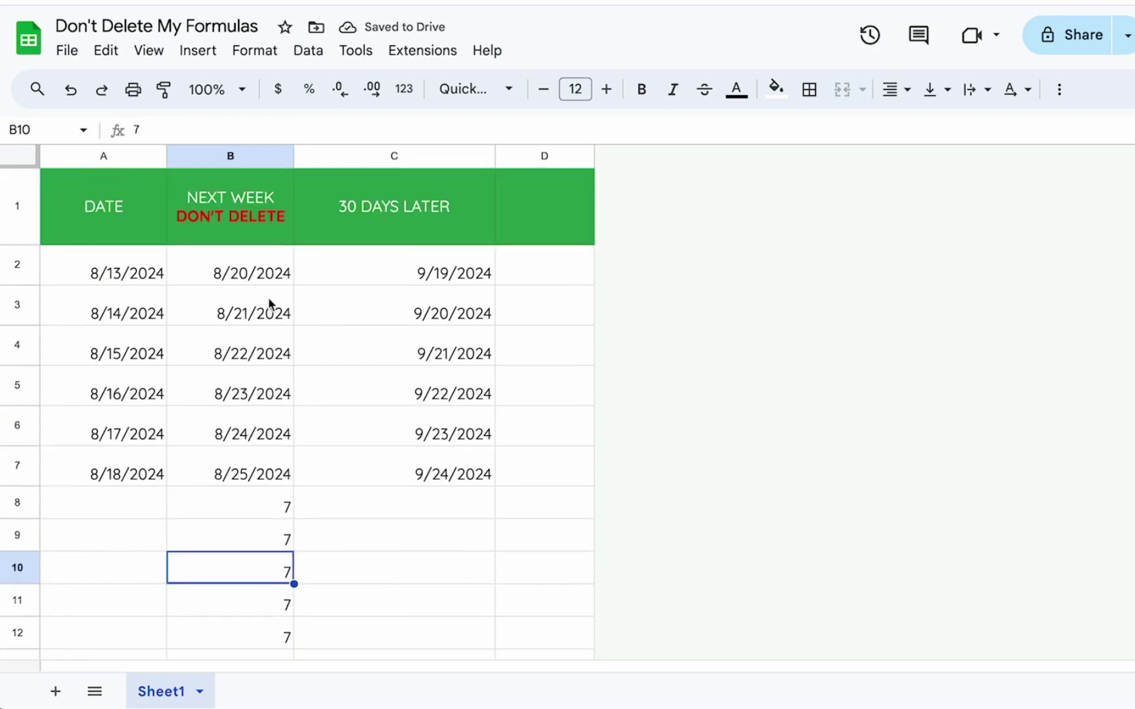
Wrap B2's array formula in IF(ISBLANK(A2),,…) and check the results below.
left_click(254, 271)
double_click(175, 260)
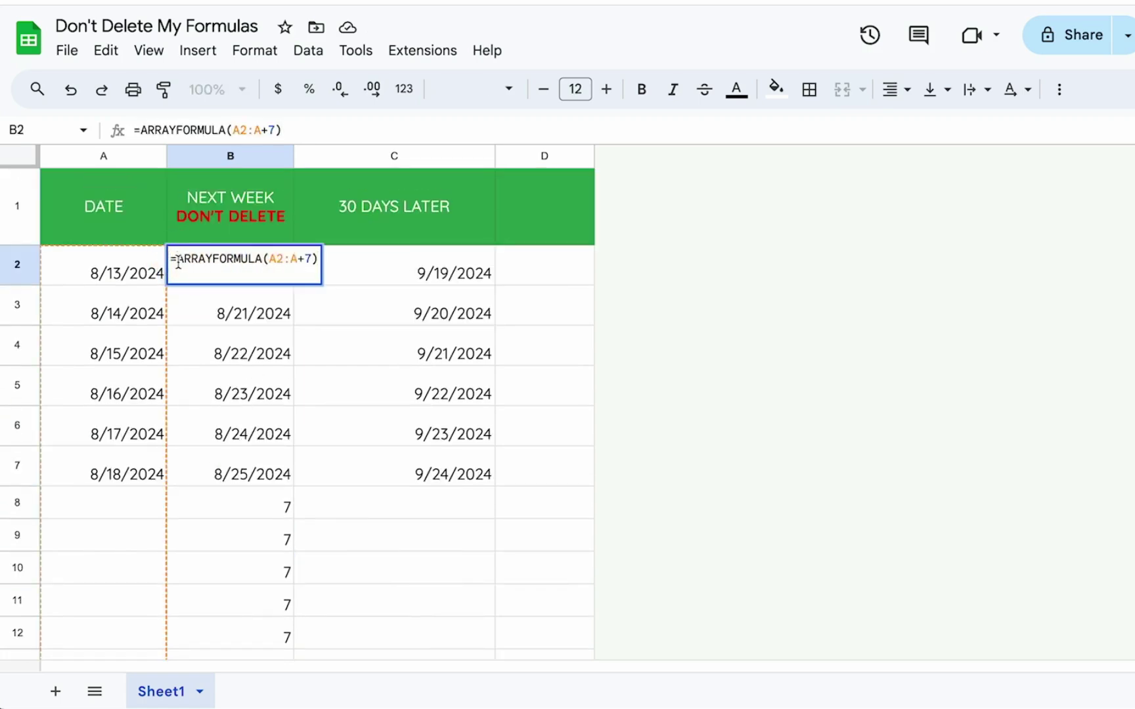
type("IF(")
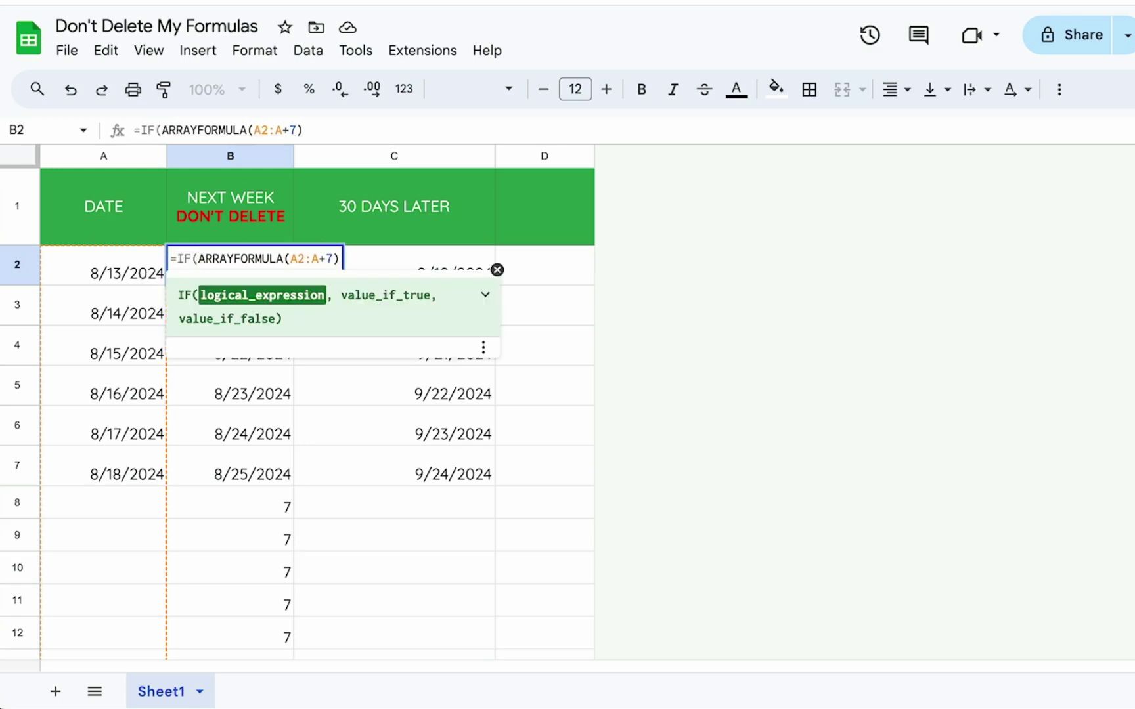
type("ISBLANK(")
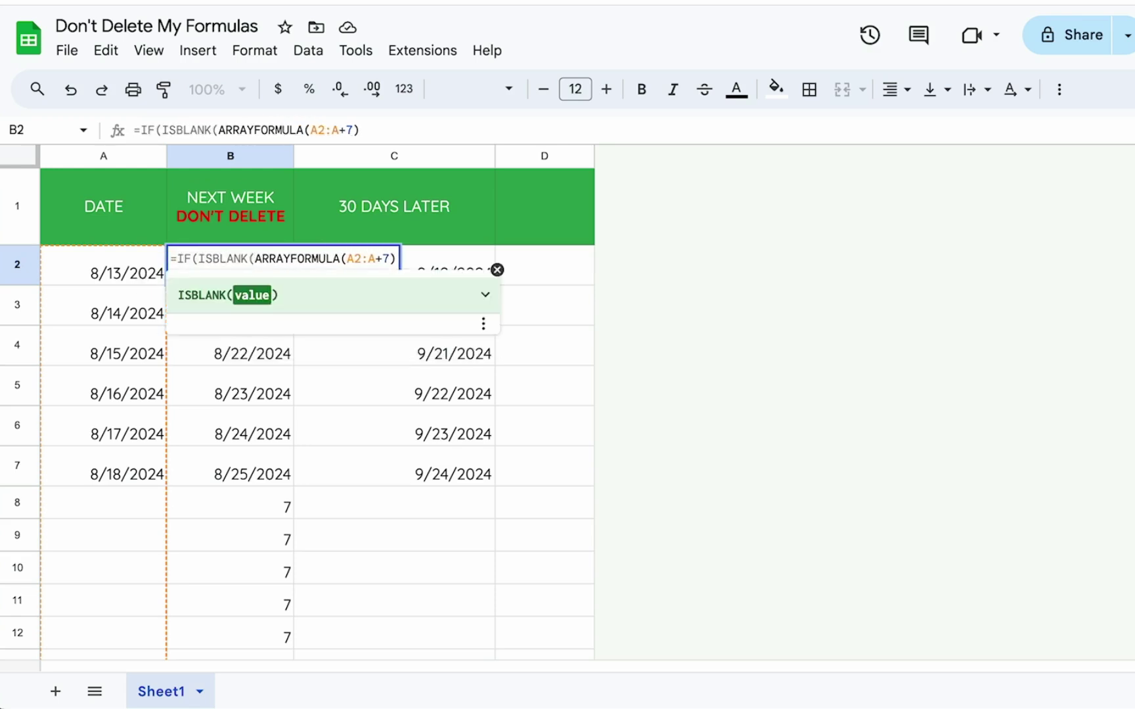
type("A2),,")
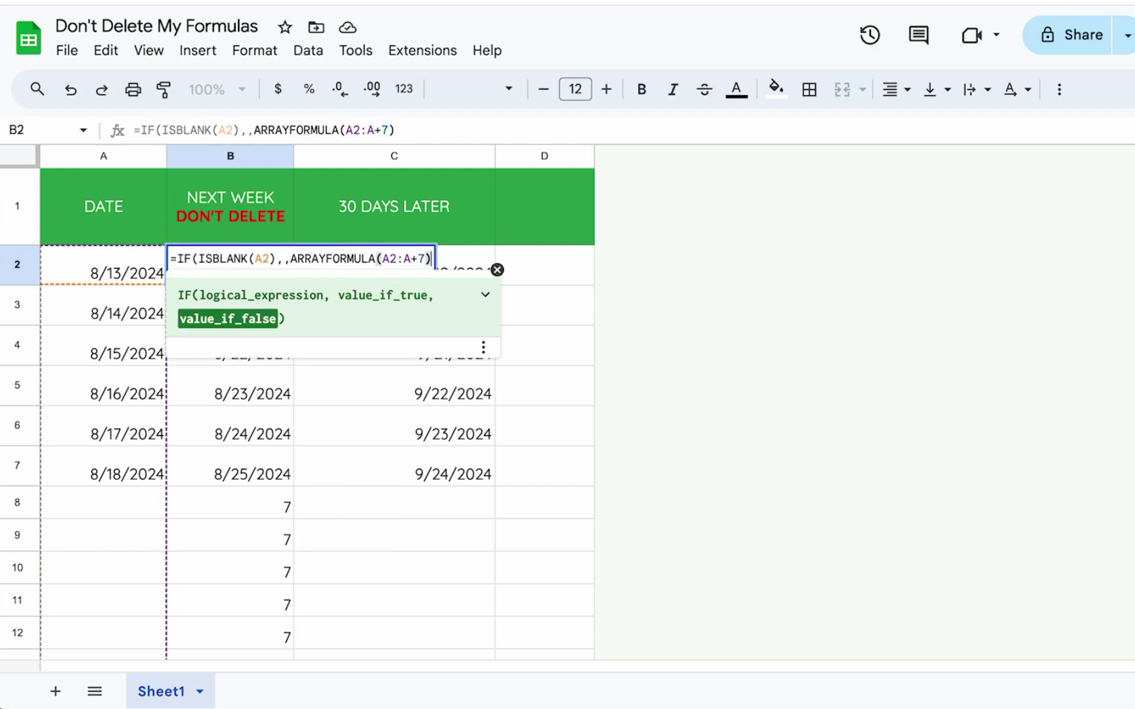
key("Return")
key("Down")
key("Down")
key("Up")
key("Up")
key("Up")
Move the blank check inside ARRAYFORMULA, making B2 =ARRAYFORMULA(IF(ISBLANK(A2:A),,A2:A+7)).
double_click(278, 263)
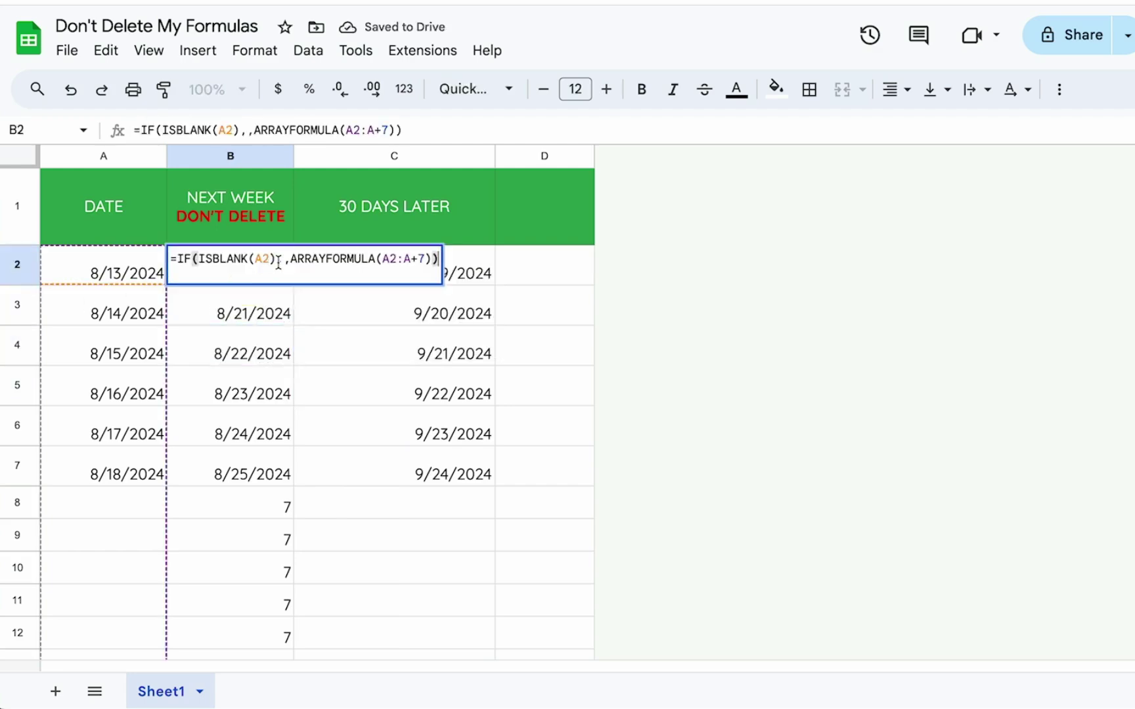
left_click_drag(290, 260, 174, 260)
key("ctrl+c")
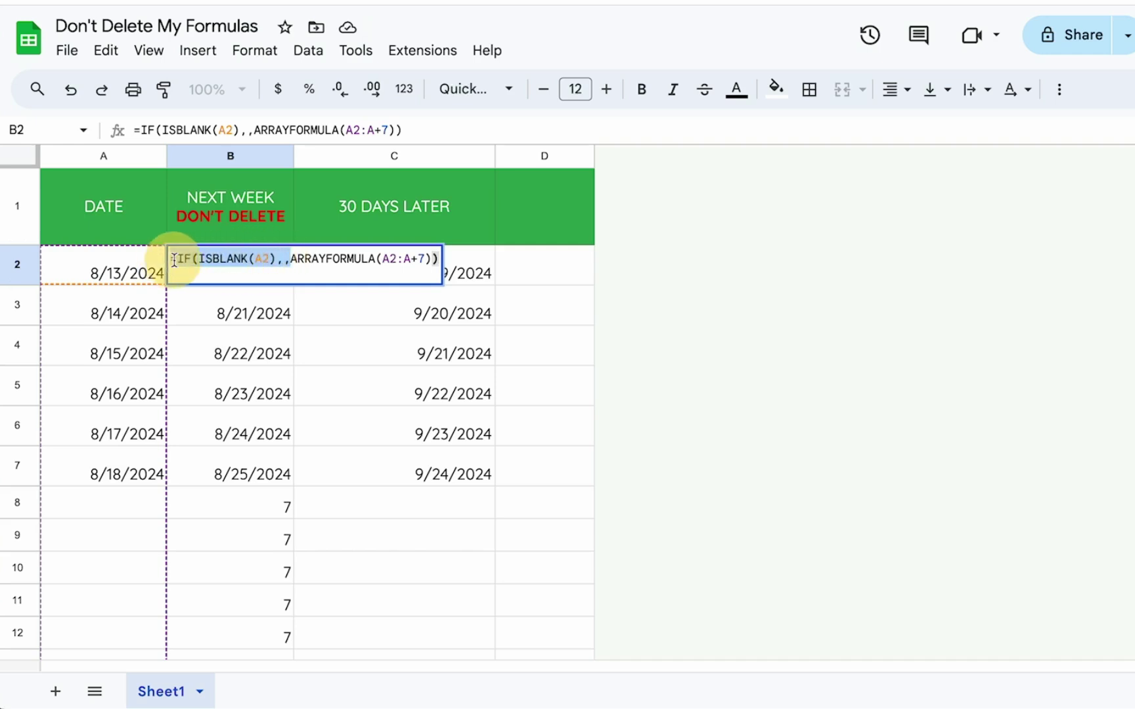
key("BackSpace")
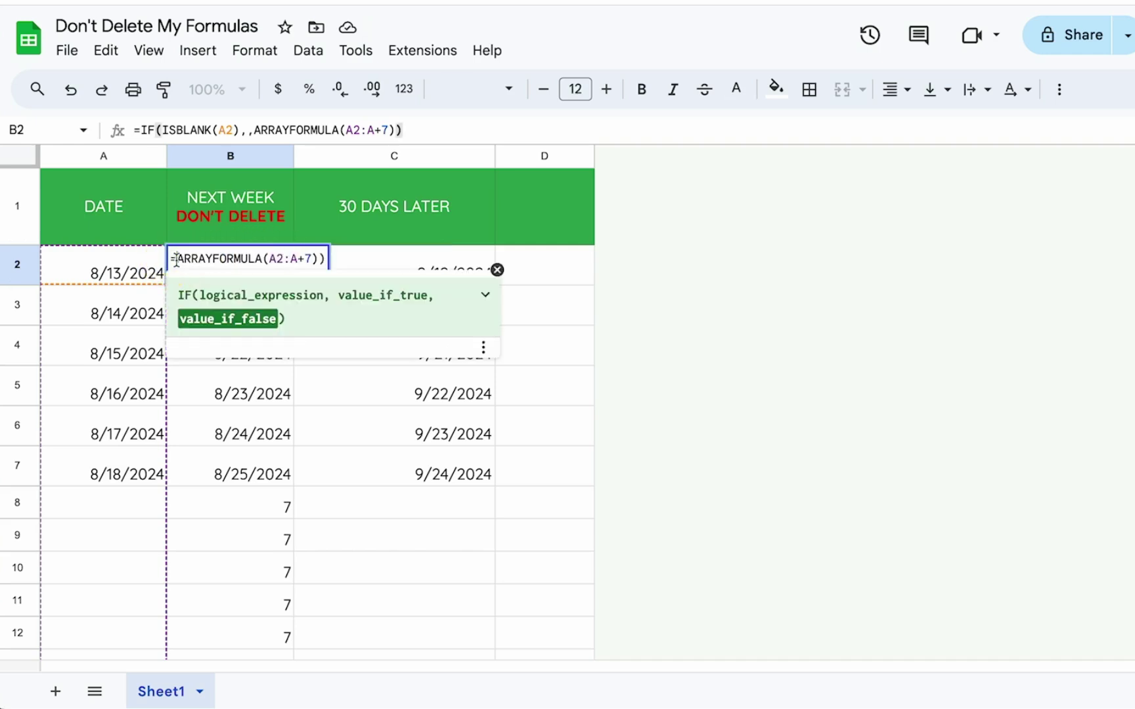
left_click(267, 259)
key("ctrl+v")
left_click(361, 258)
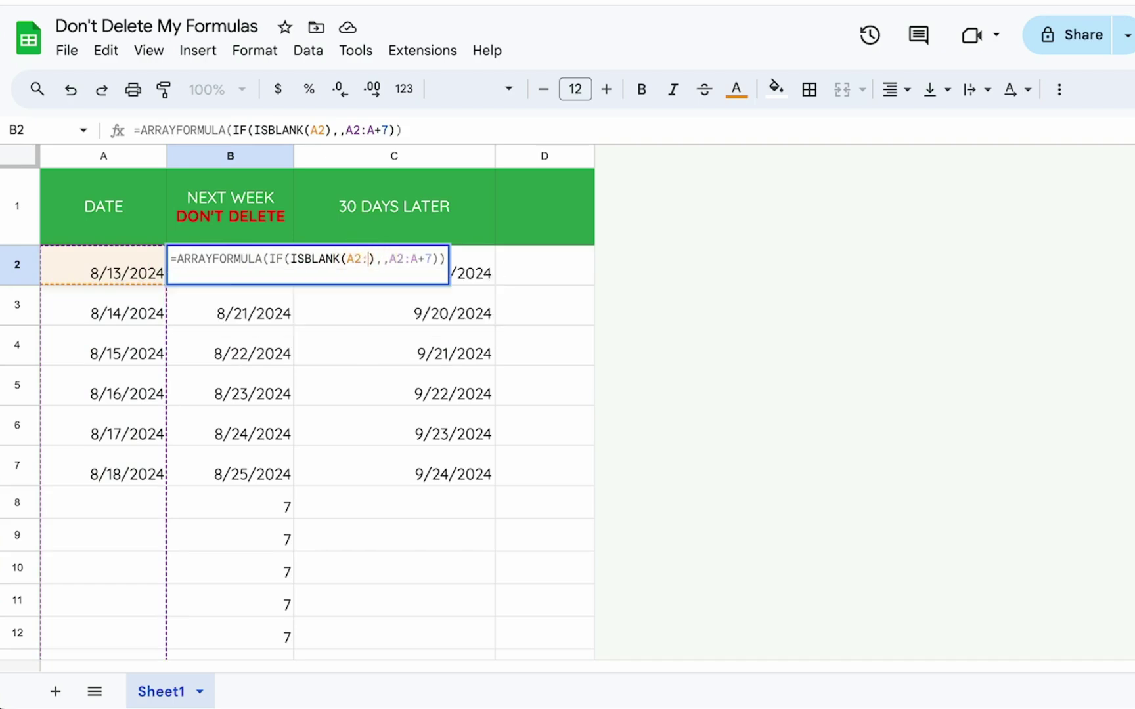
type(":A")
key("End")
type(")")
key("Return")
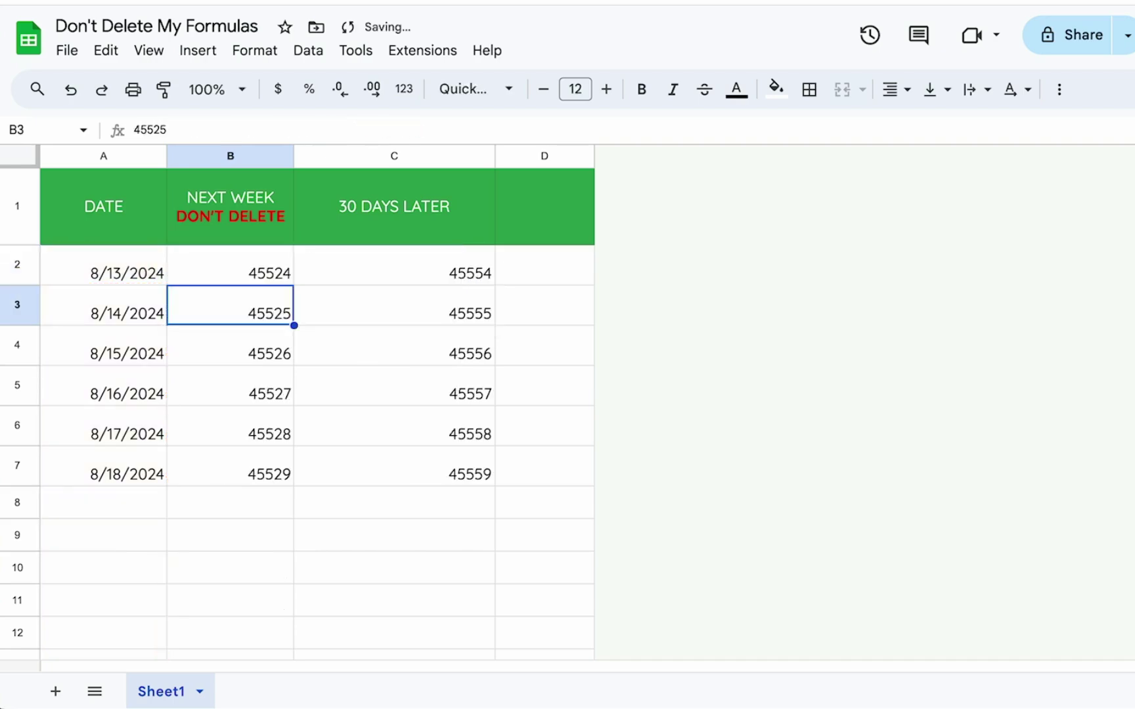
Apply the custom mm/dd/yy date format (08/05/30 style) to column B.
left_click_drag(263, 270, 261, 480)
left_click(230, 155)
left_click(255, 51)
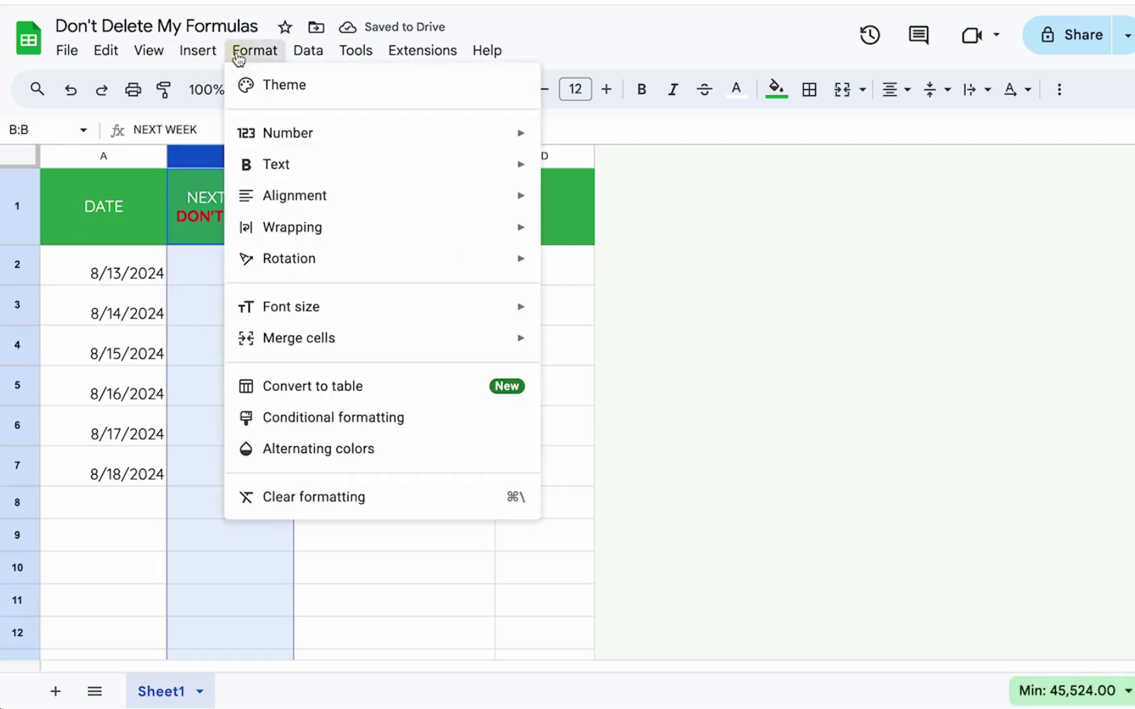
mouse_move(322, 145)
scroll(683, 433, "down", 2)
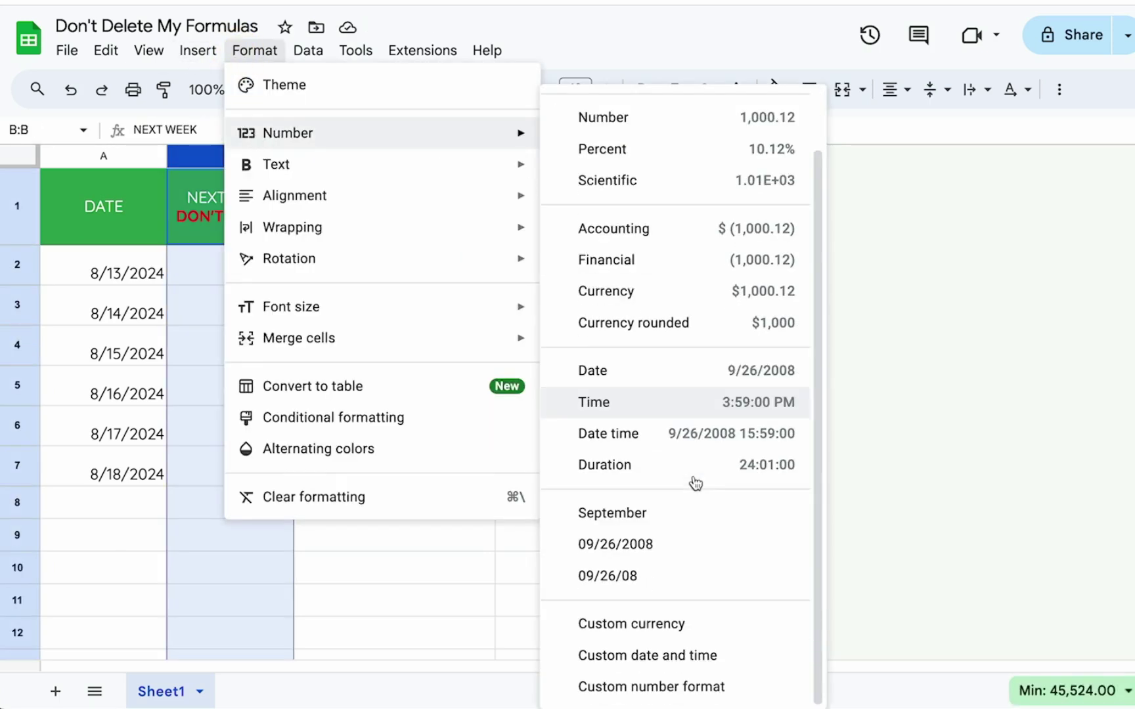
left_click(669, 668)
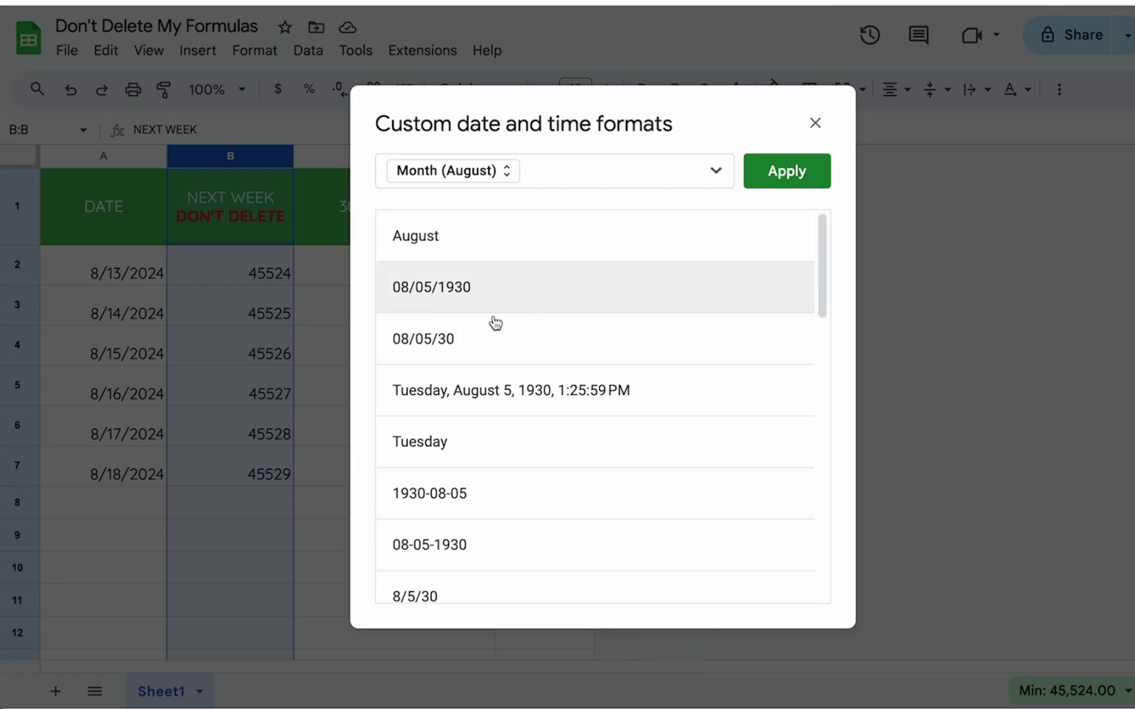
left_click(485, 356)
left_click(804, 171)
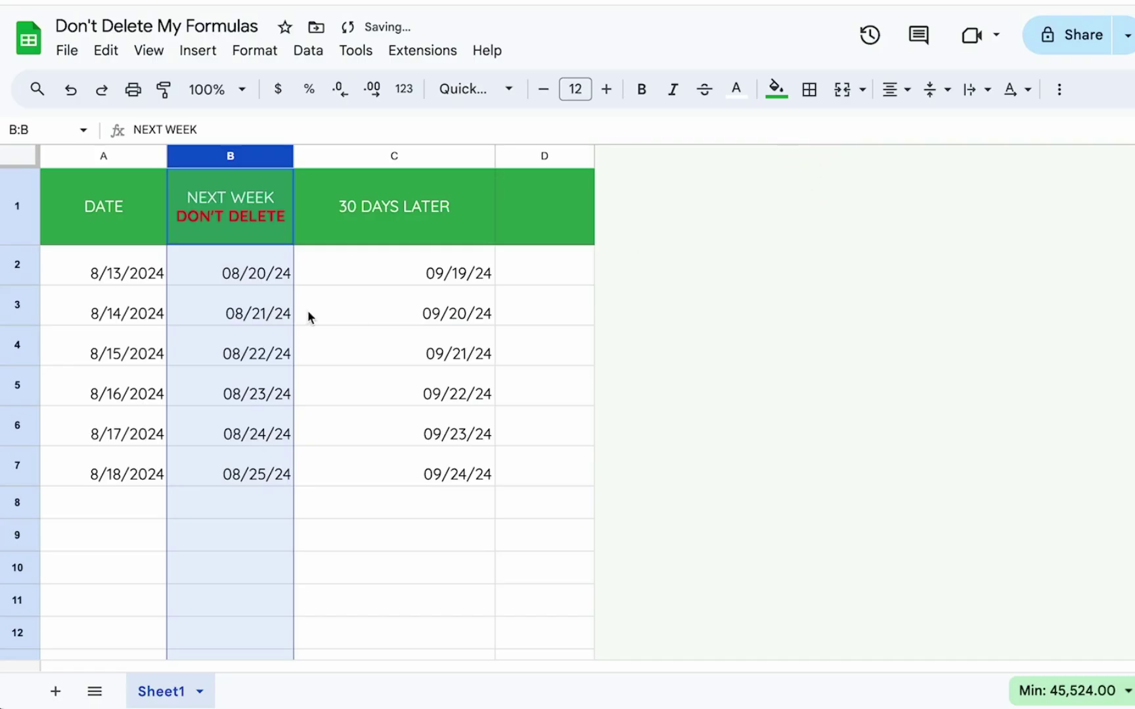
left_click(254, 269)
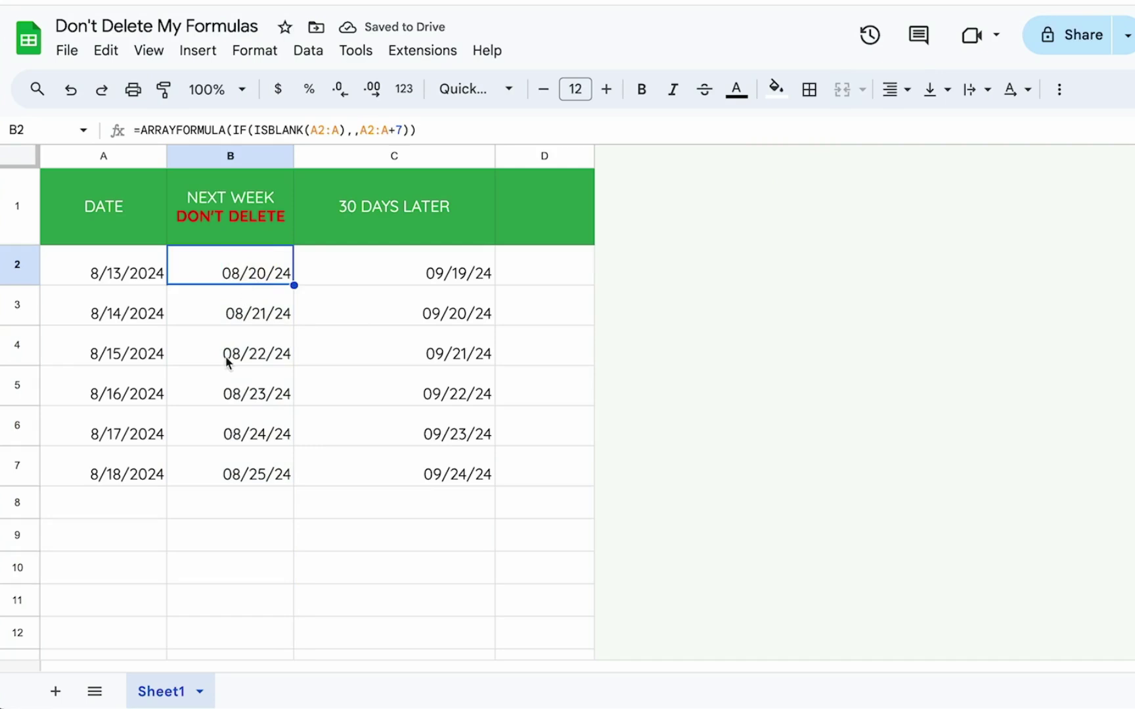
left_click(223, 454)
left_click(252, 394)
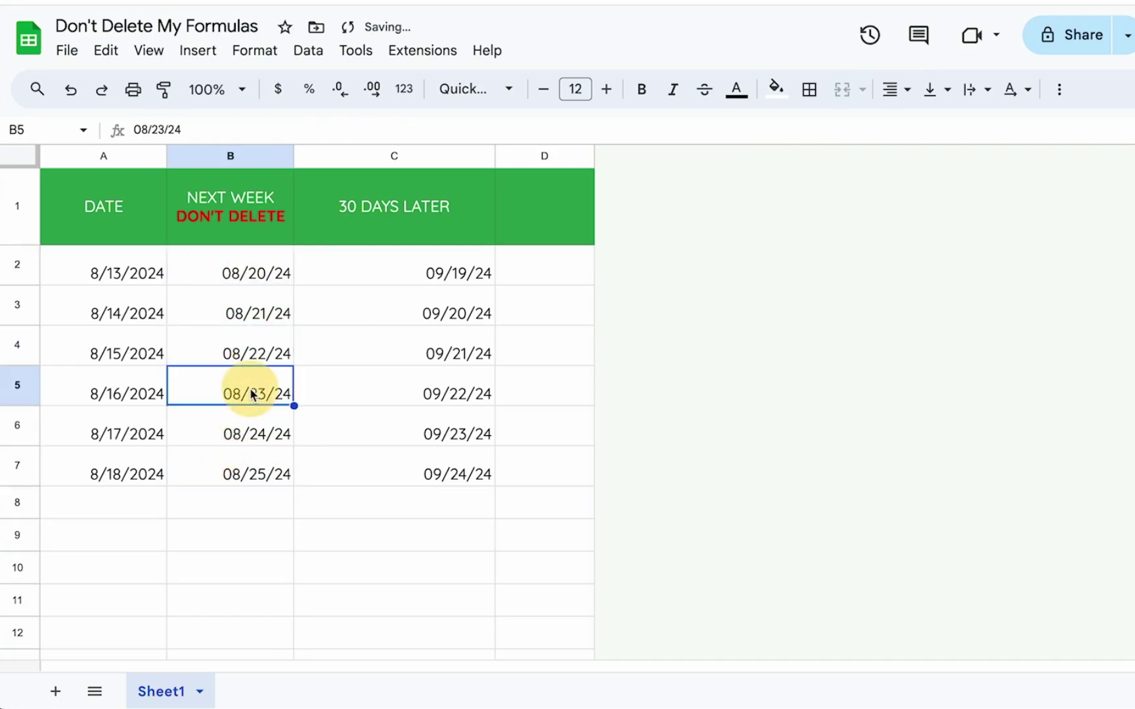
left_click(247, 335)
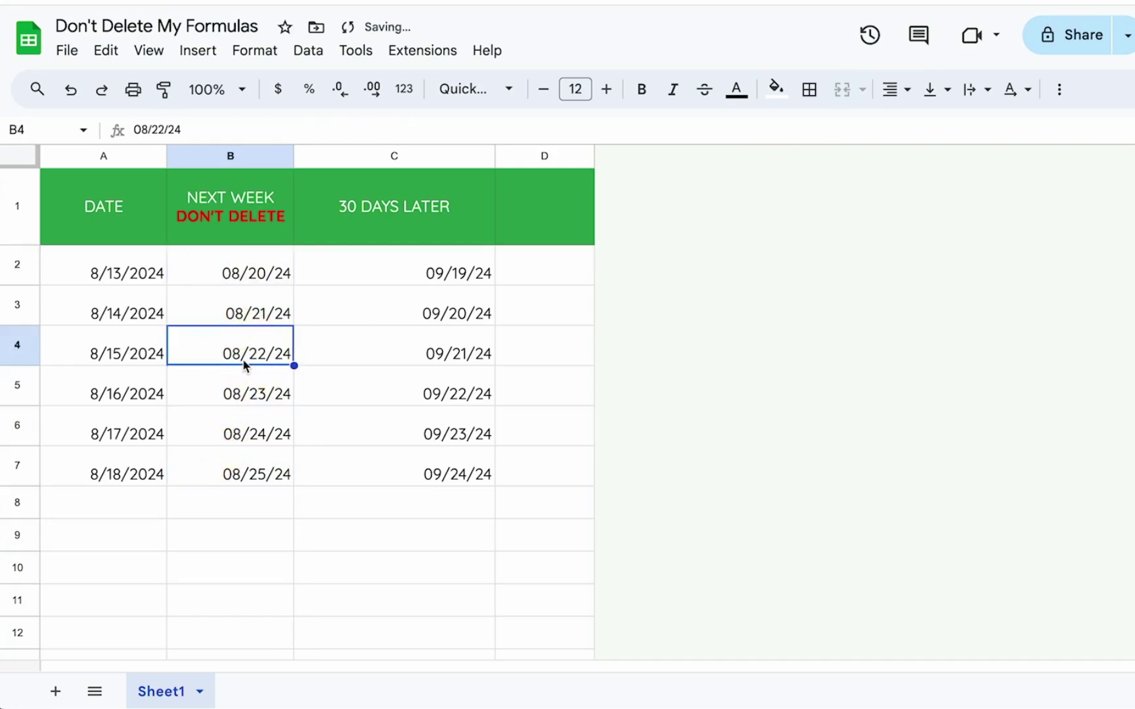
key("super+x")
key("Right")
key("Right")
key("super+v")
key("Left")
key("Left")
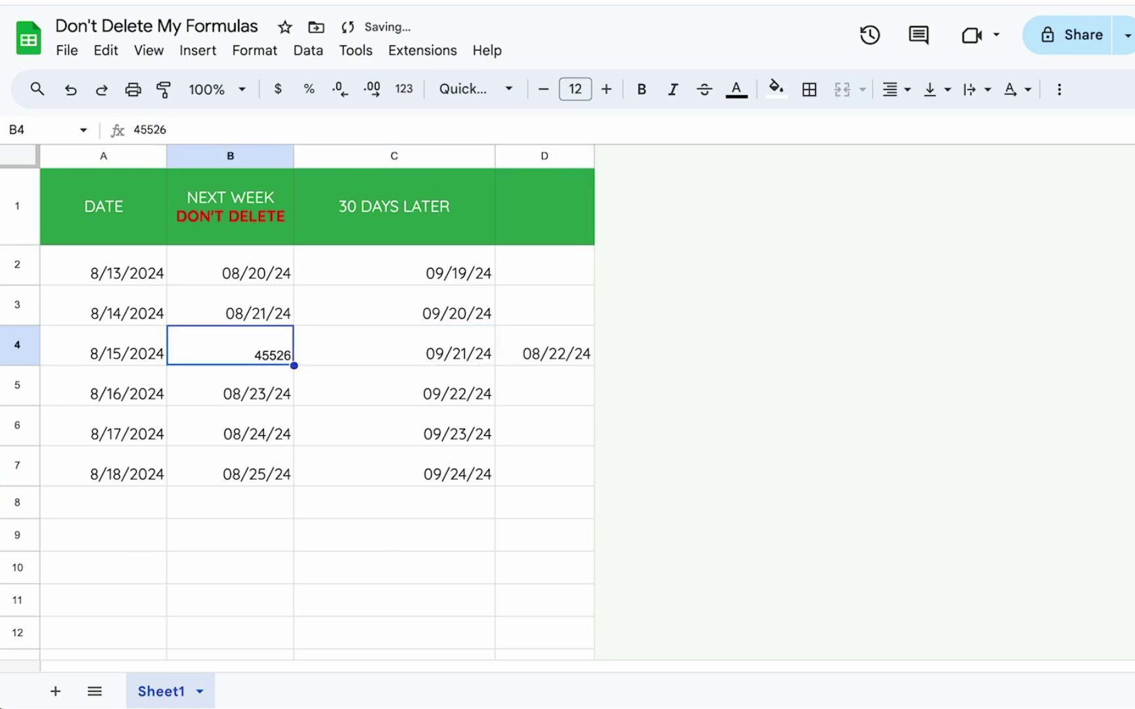
key("super+z")
key("Left")
key("Left")
key("super+c")
key("Right")
key("Right")
key("super+v")
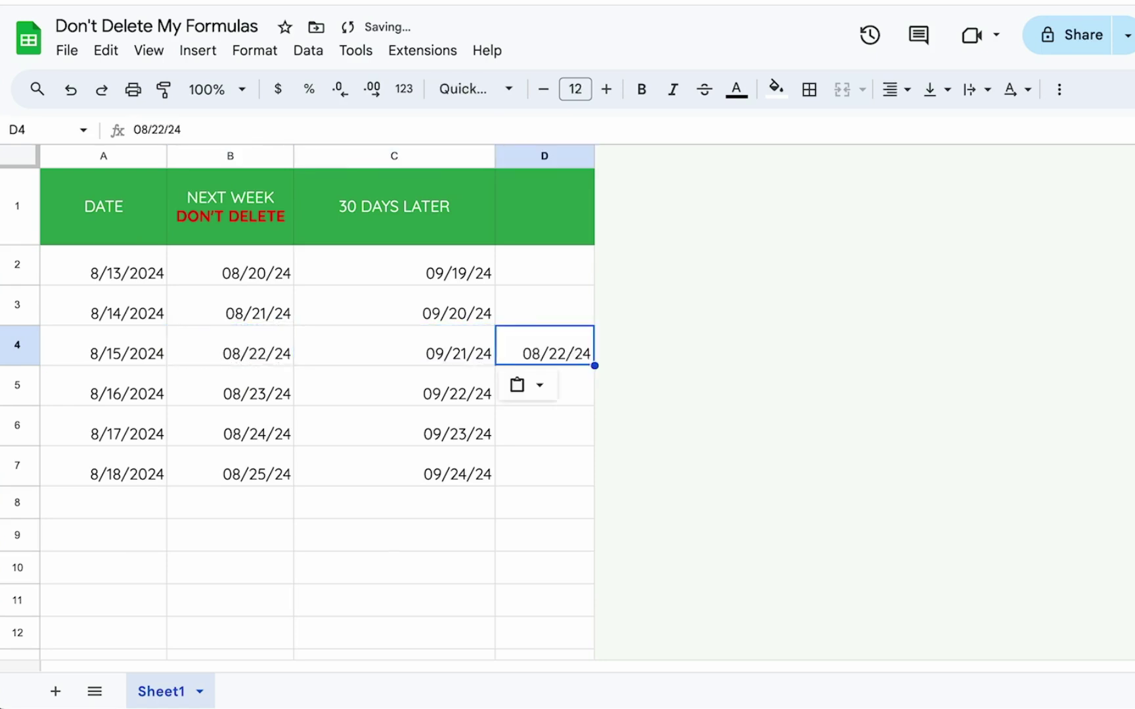
key("Left")
key("Left")
left_click(562, 352)
key("Delete")
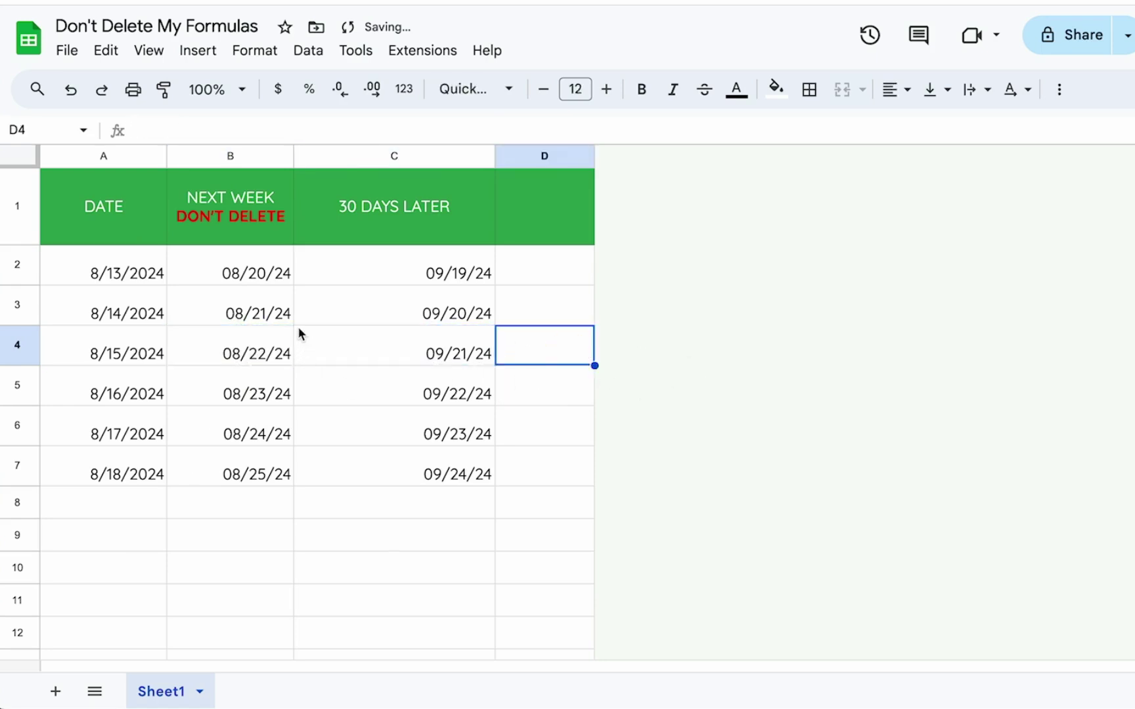
left_click(242, 278)
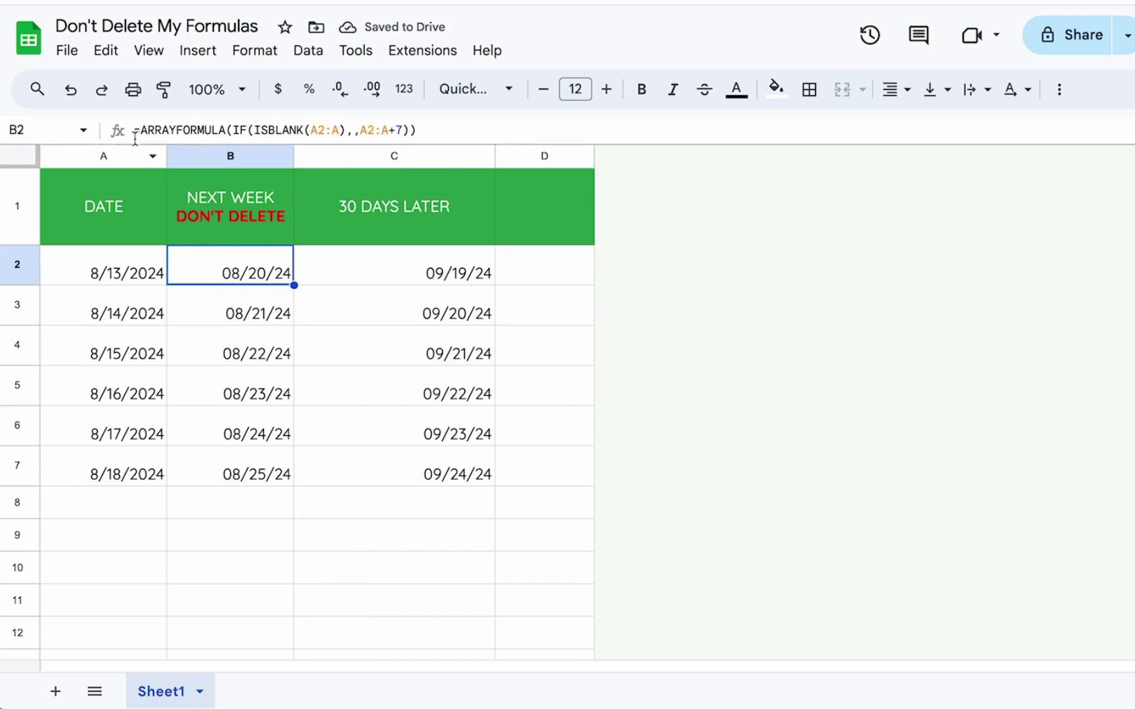
Delete the array formula from B2.
double_click(241, 263)
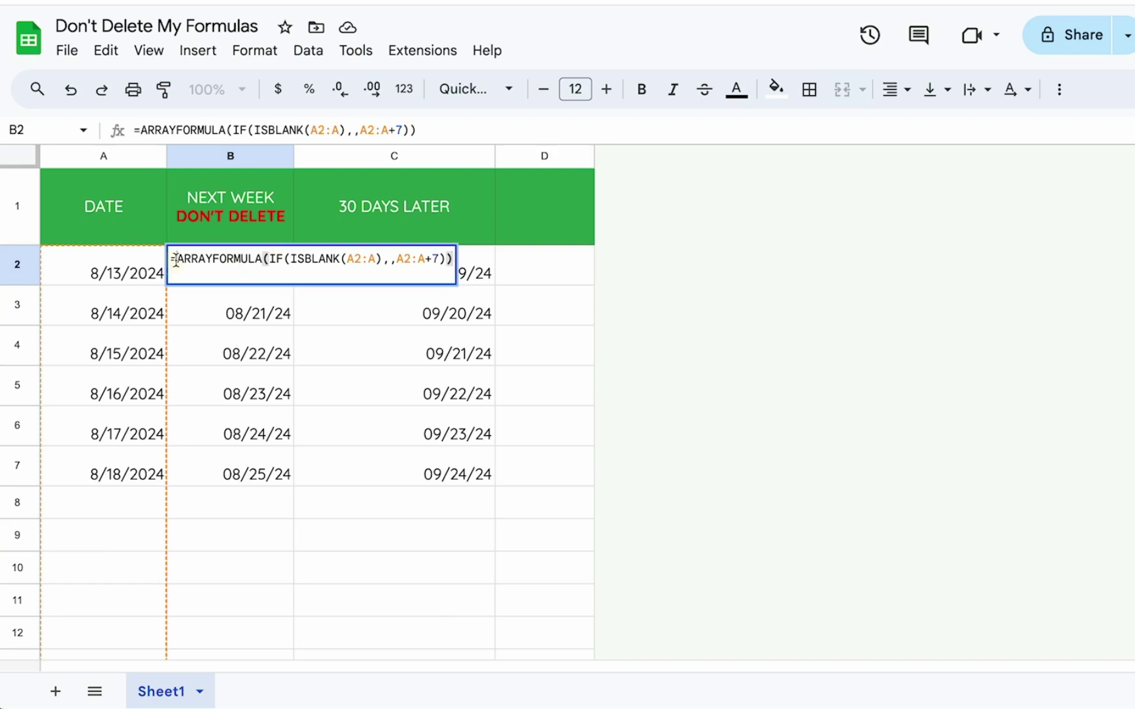
key("ctrl+a")
key("BackSpace")
left_click(232, 222)
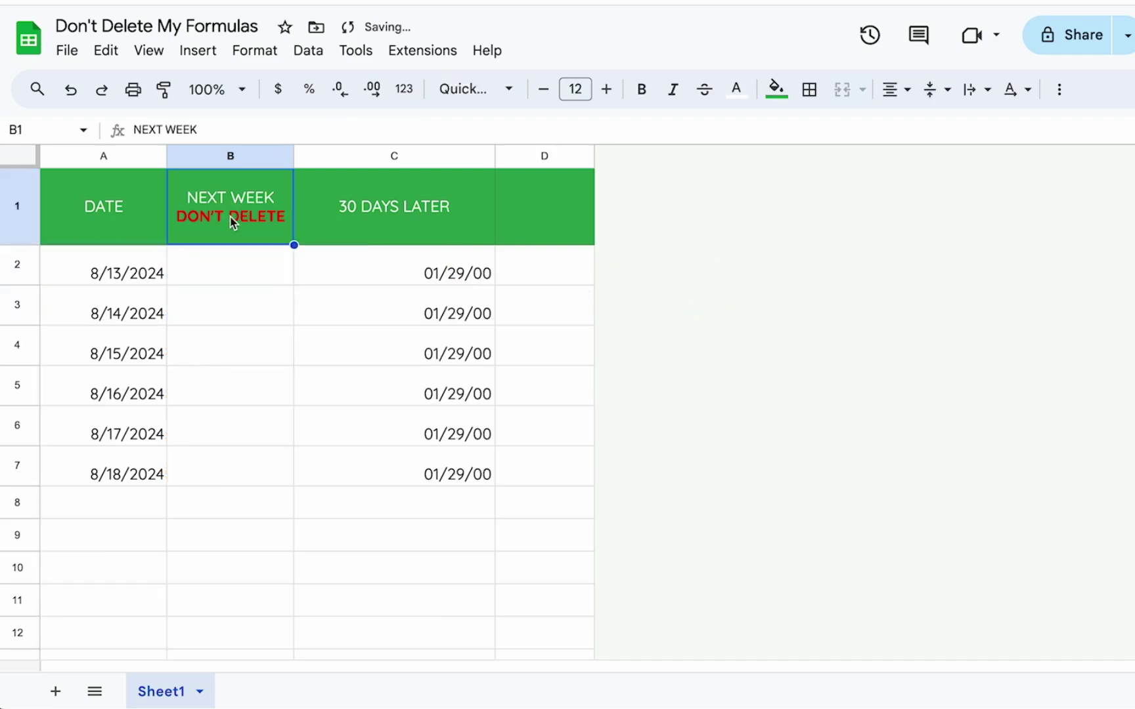
Replace B1's header with ={"NEXT WEEK";ARRAYFORMULA(IF(ISBLANK(A2:A),,A2:A+7))}, dropping DON'T DELETE.
double_click(233, 216)
left_click(206, 234)
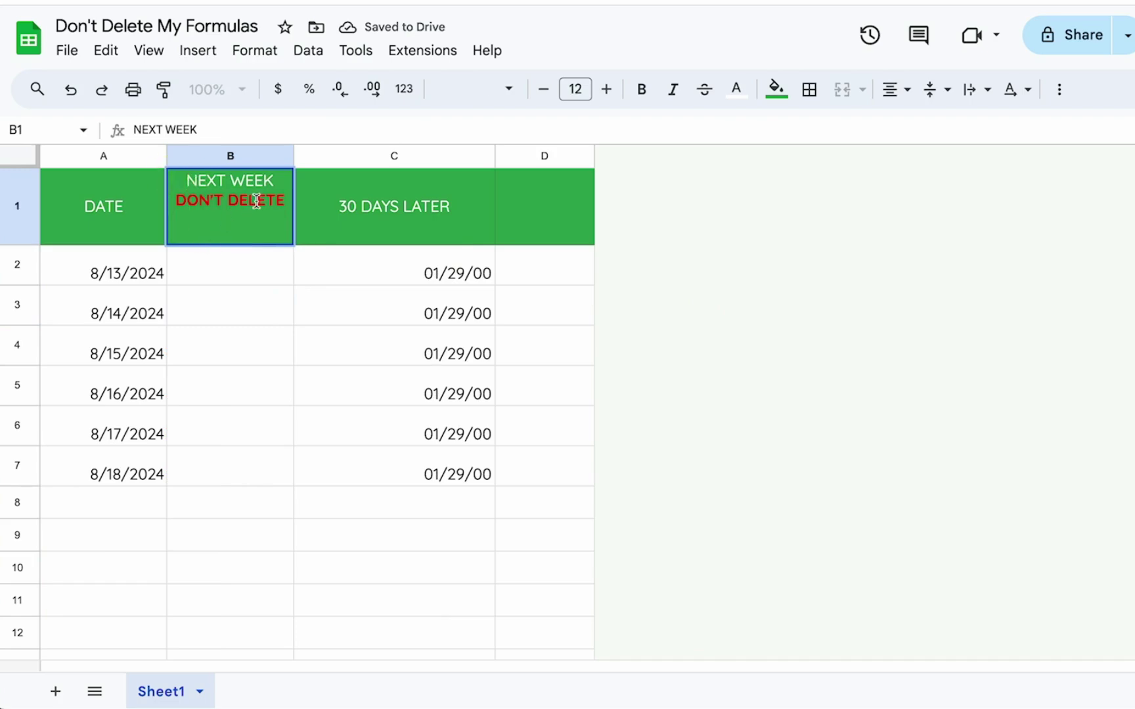
left_click_drag(284, 200, 88, 195)
key("BackSpace")
key("BackSpace")
key("Home")
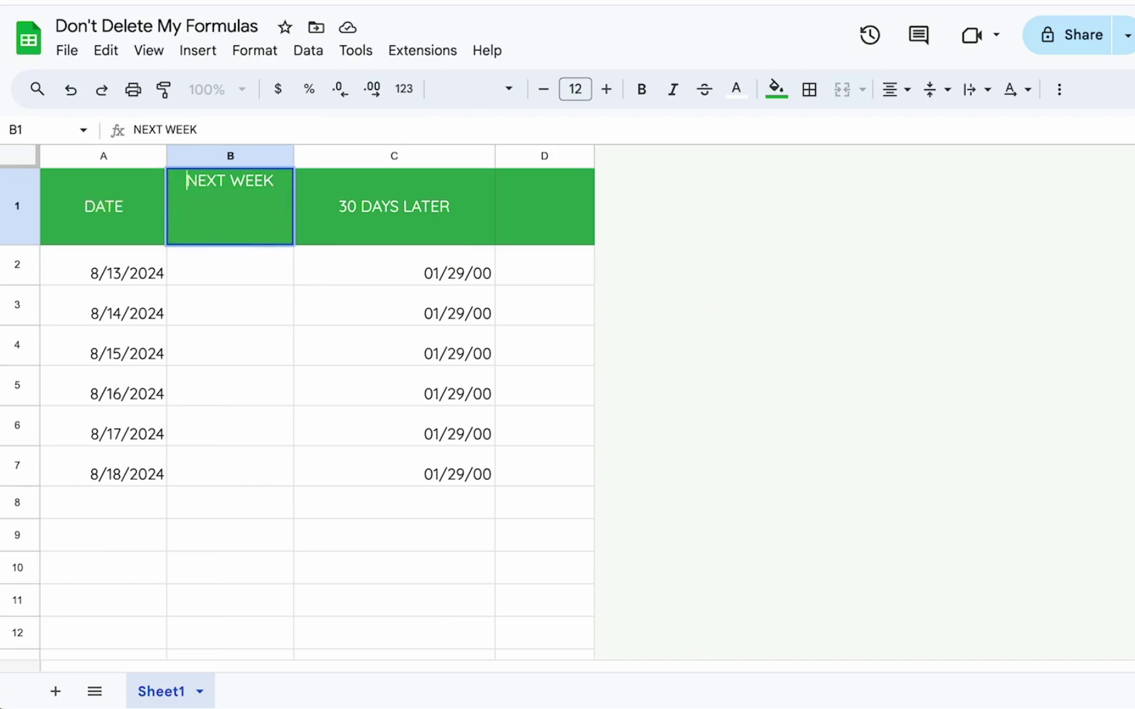
type("=")
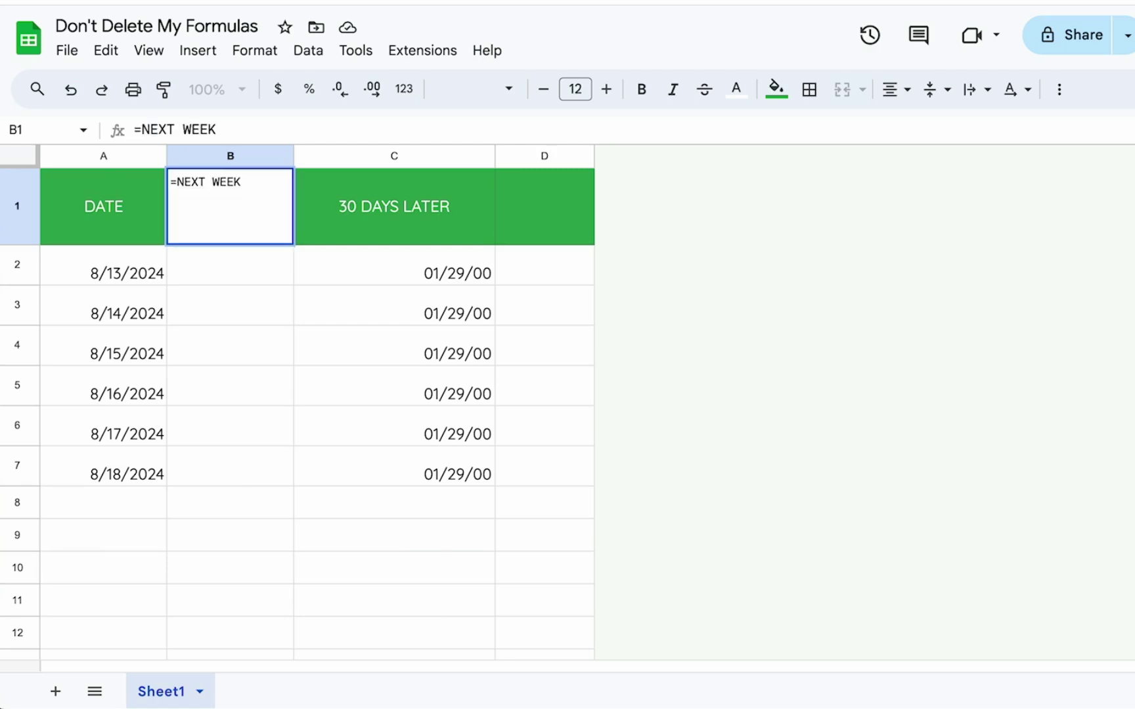
type("{")
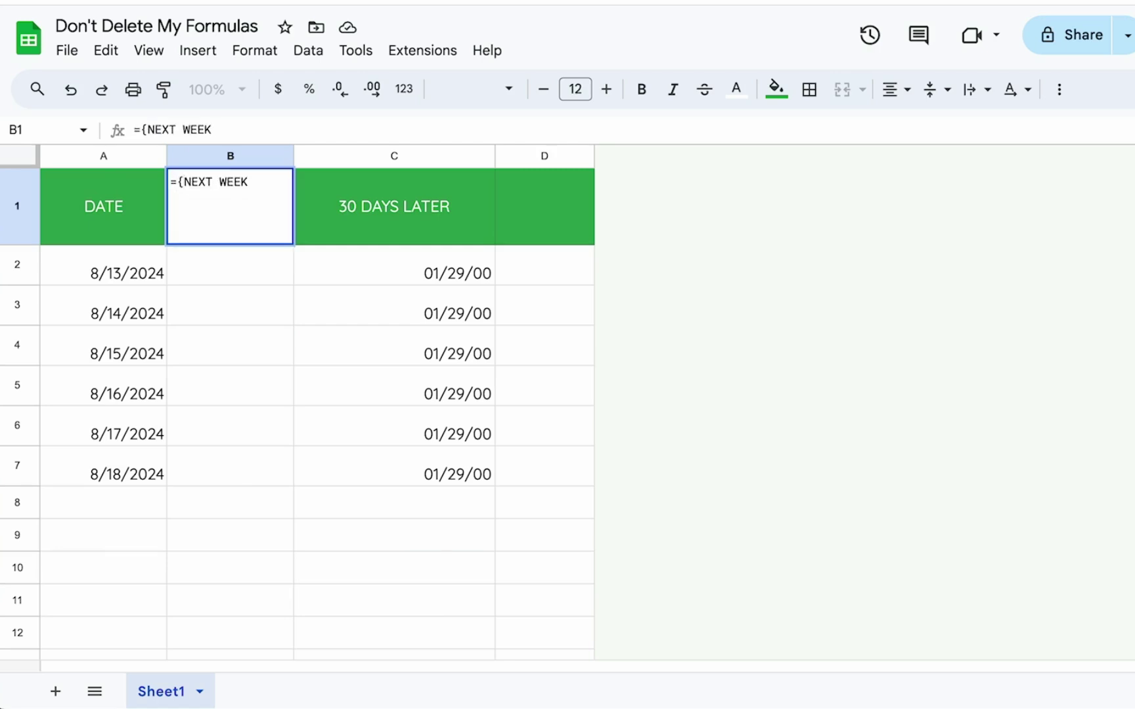
type("\"")
type("\"")
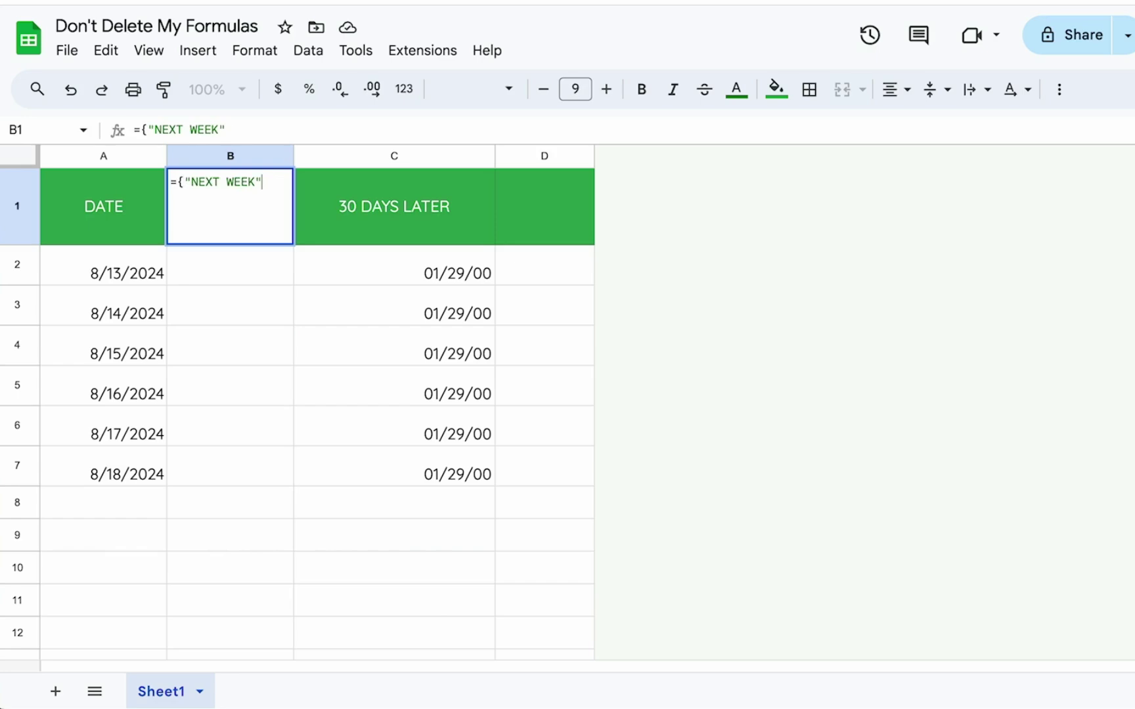
type(";")
key("ctrl+v")
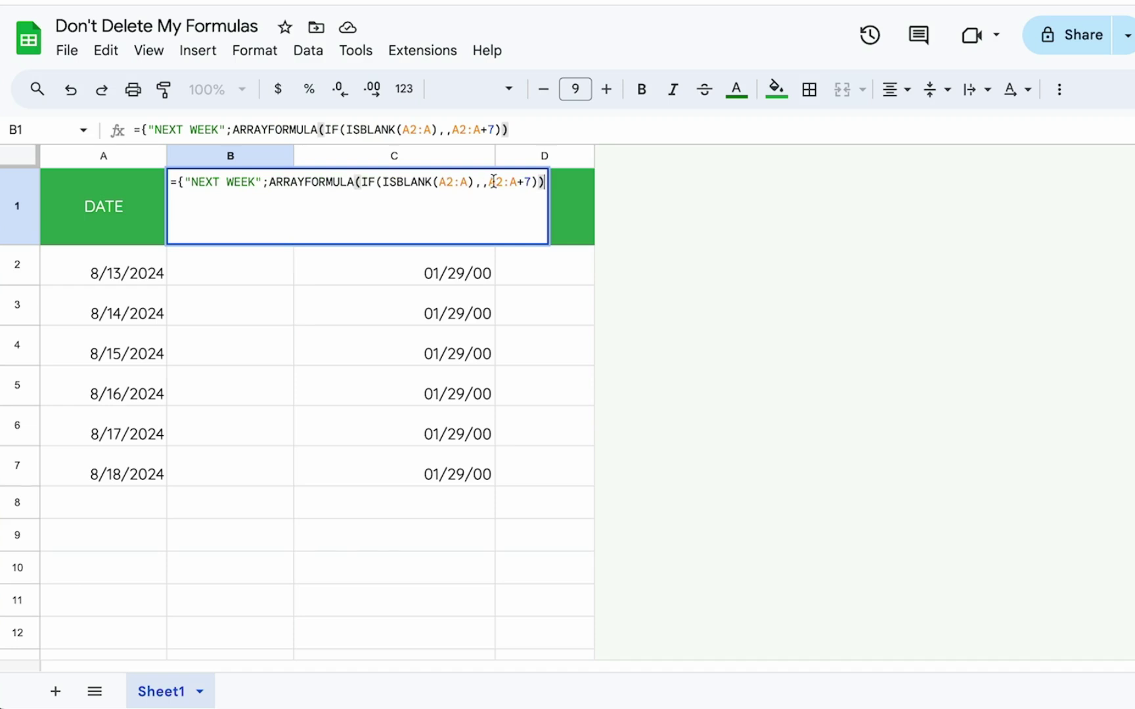
type("}")
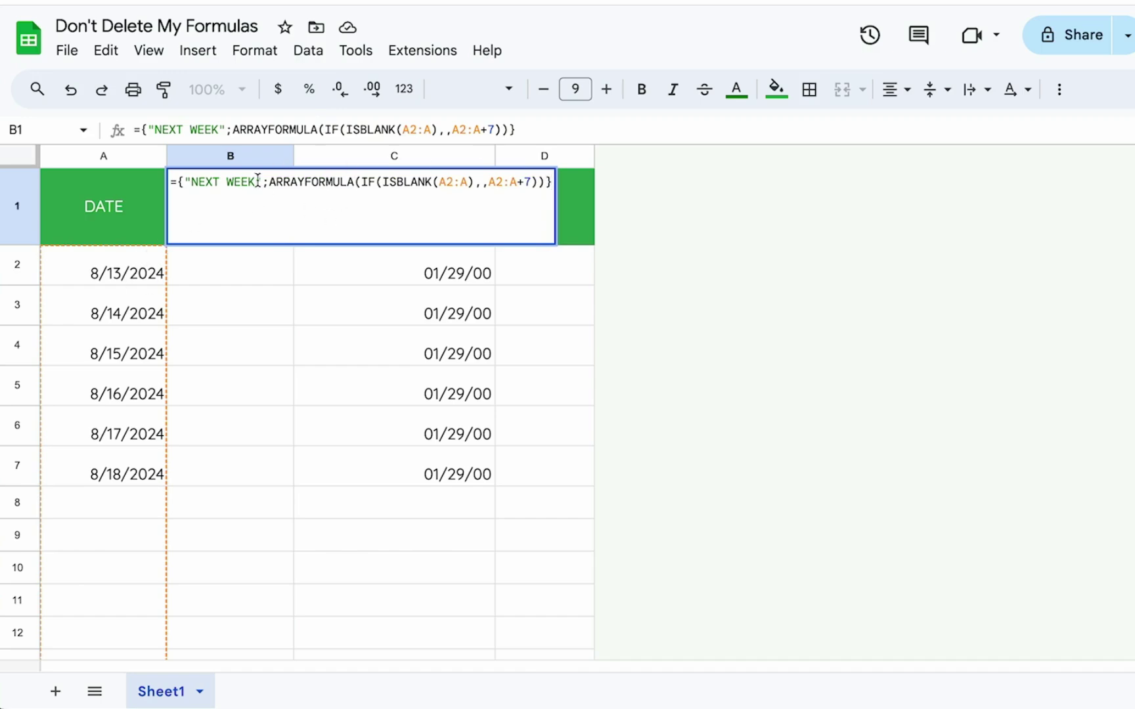
left_click_drag(260, 181, 185, 184)
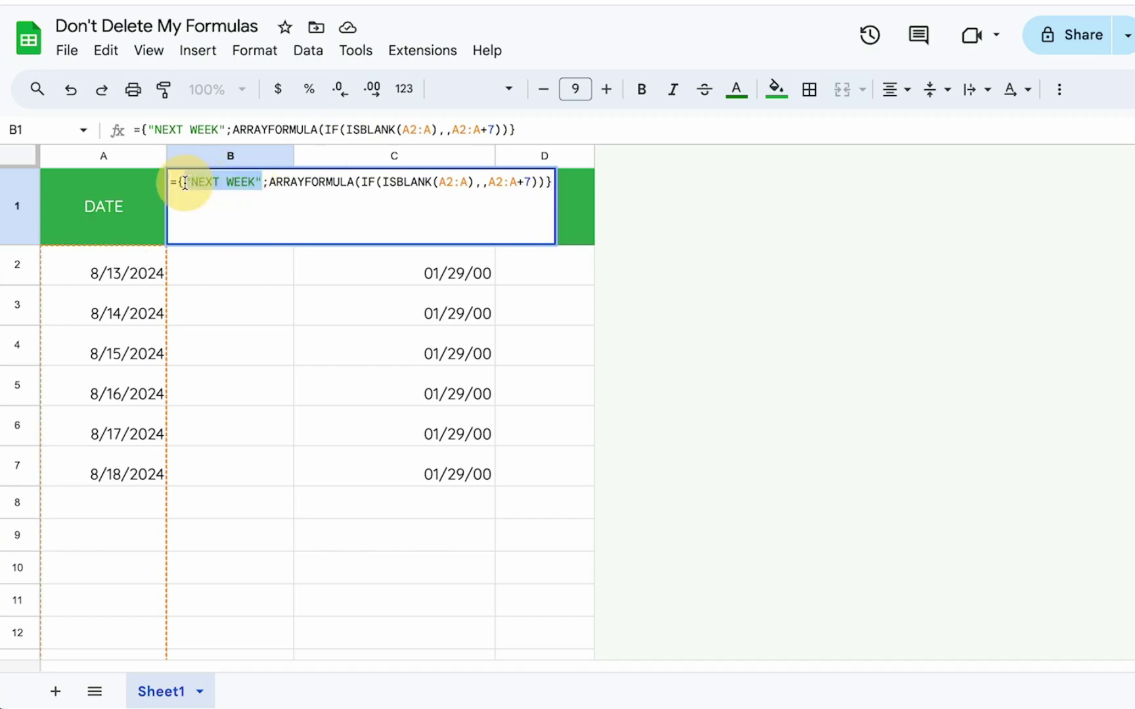
left_click(266, 183)
left_click_drag(267, 182, 550, 183)
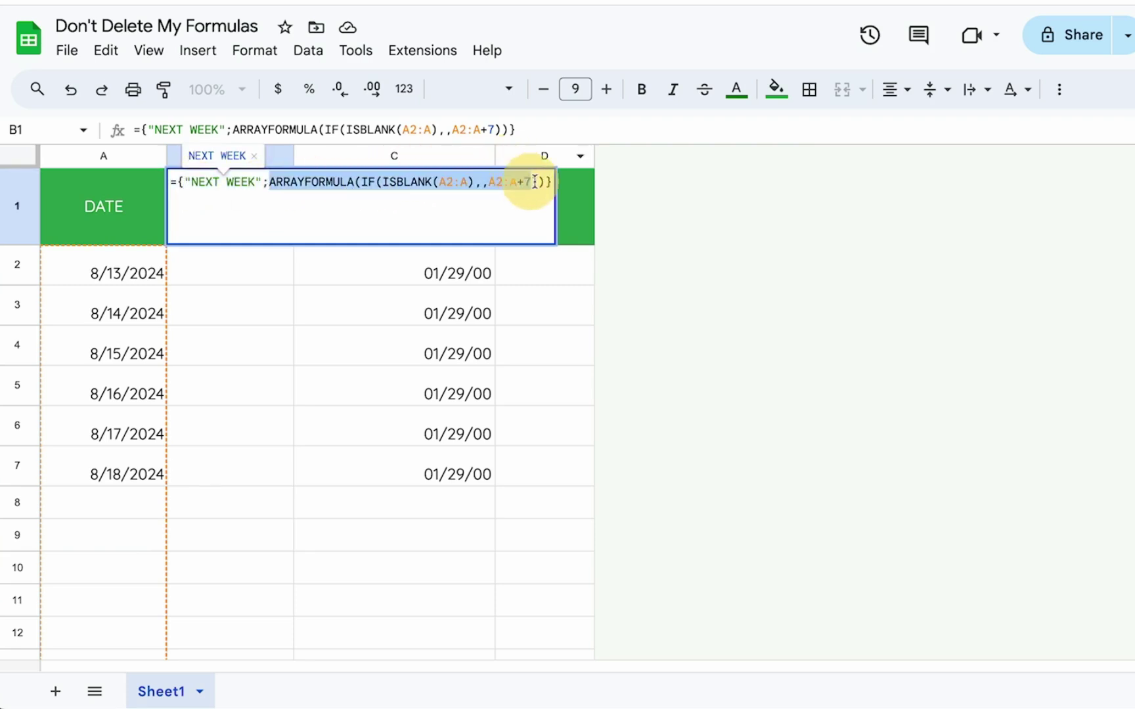
key("Return")
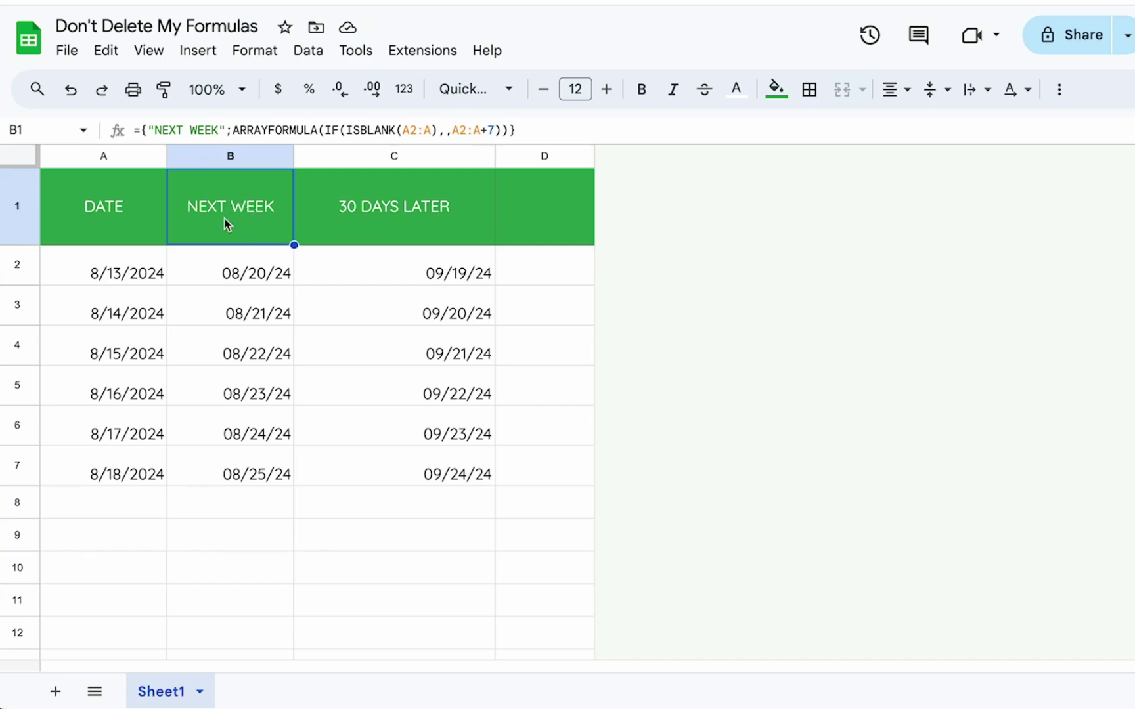
Copy B1's NEXT WEEK array formula text, then open the Extensions menu.
double_click(270, 221)
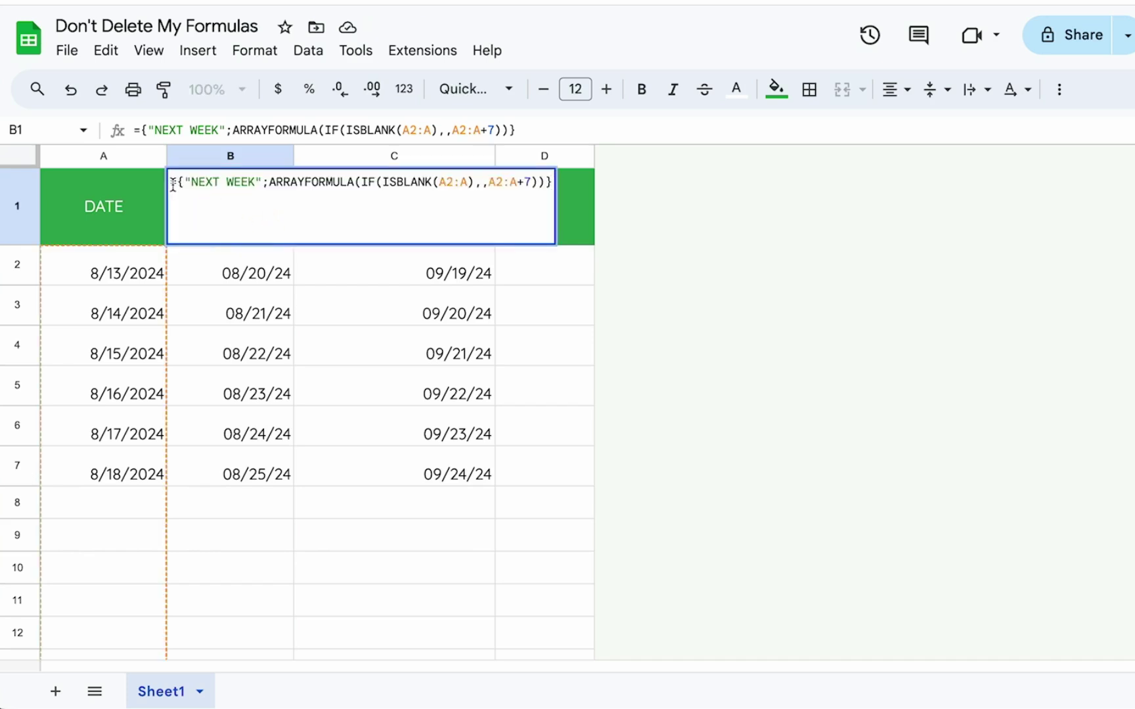
left_click_drag(172, 184, 552, 191)
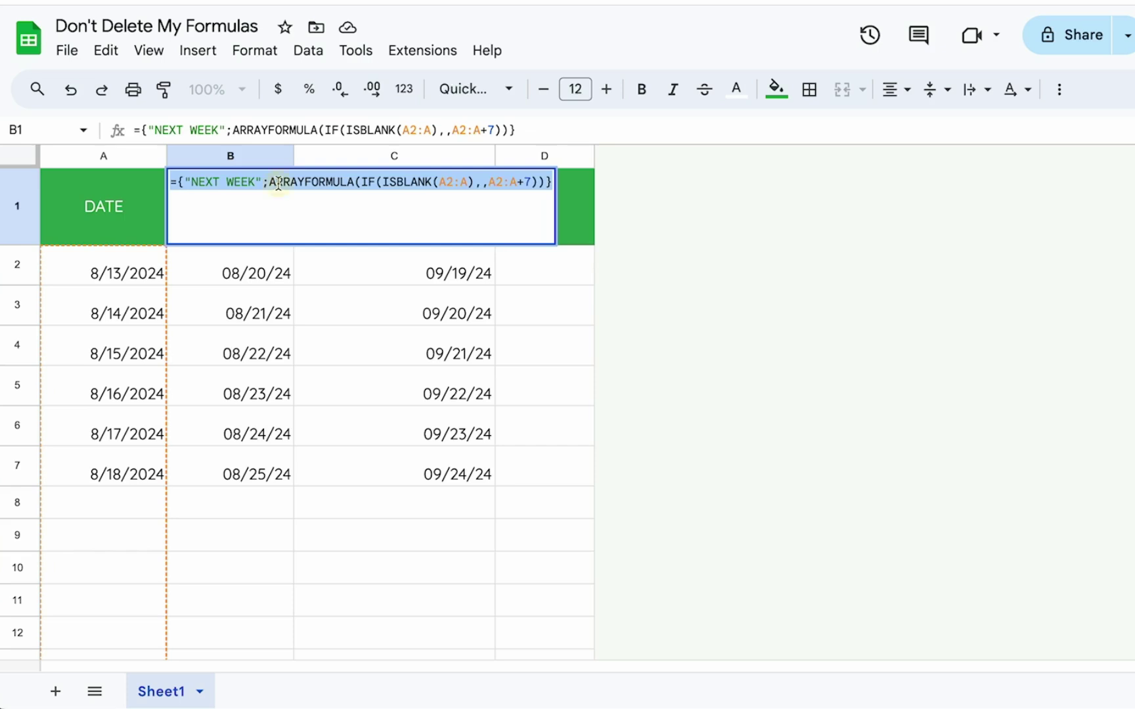
key("Return")
left_click(272, 211)
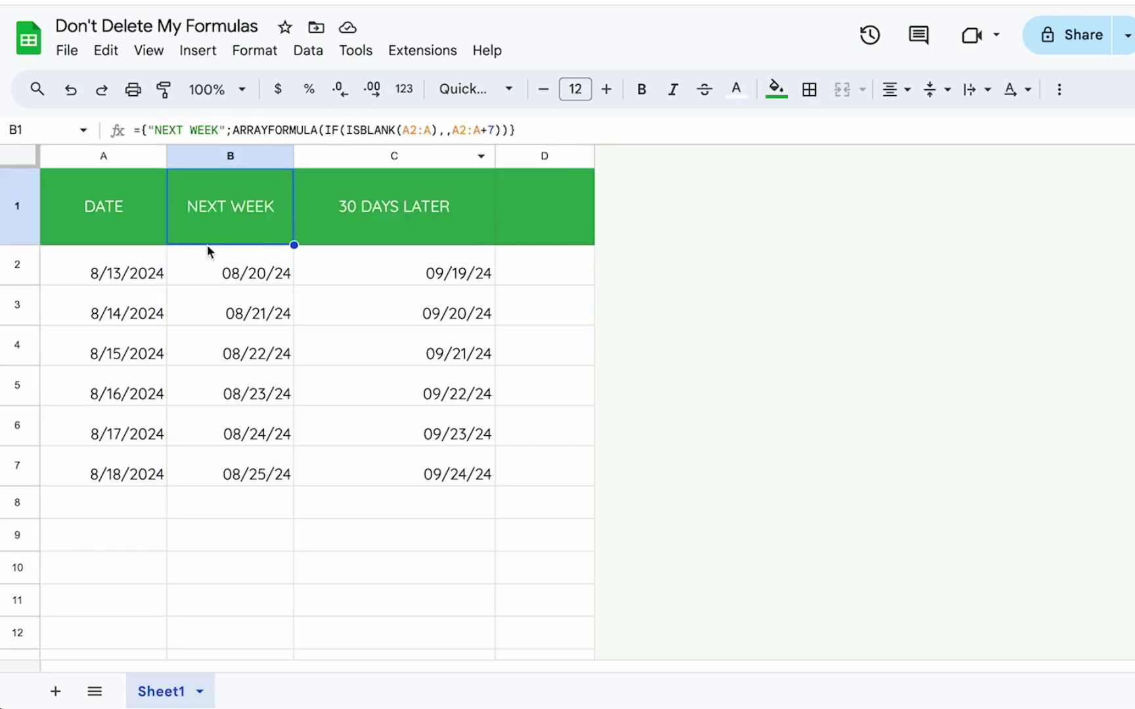
left_click(421, 54)
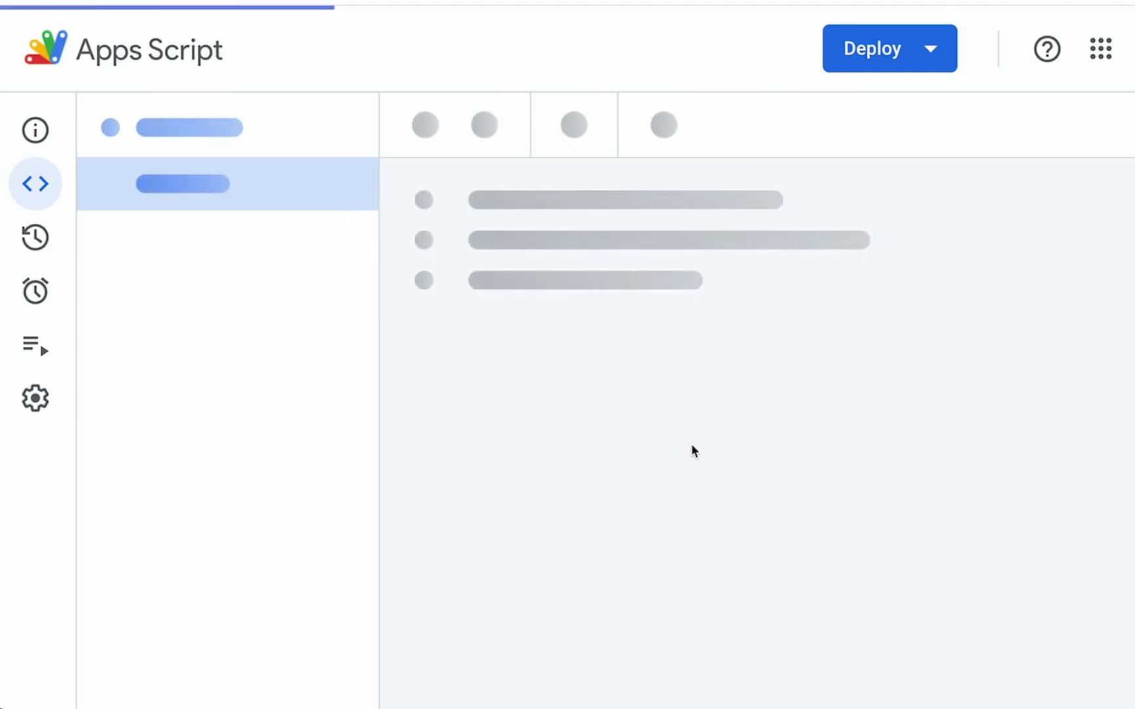
Dismiss the account notice and rename myFunction to replaceMyFormula in Code.gs.
left_click(1095, 310)
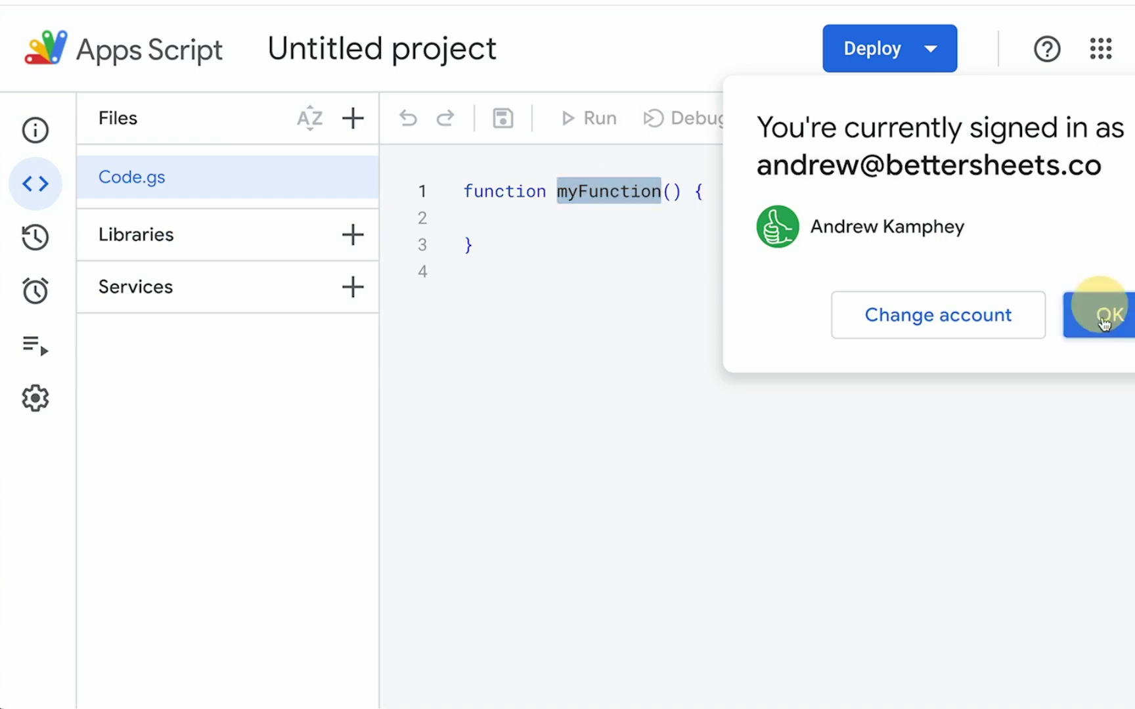
type("replaceM")
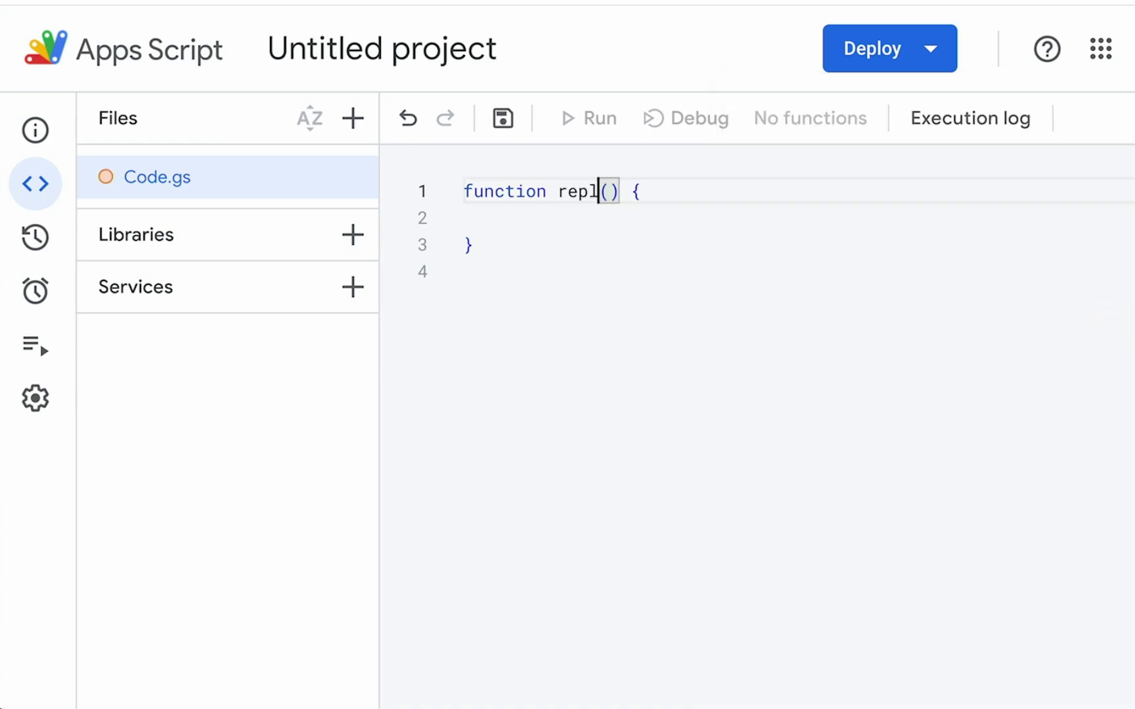
type("yFormula")
left_click(562, 238)
left_click(570, 220)
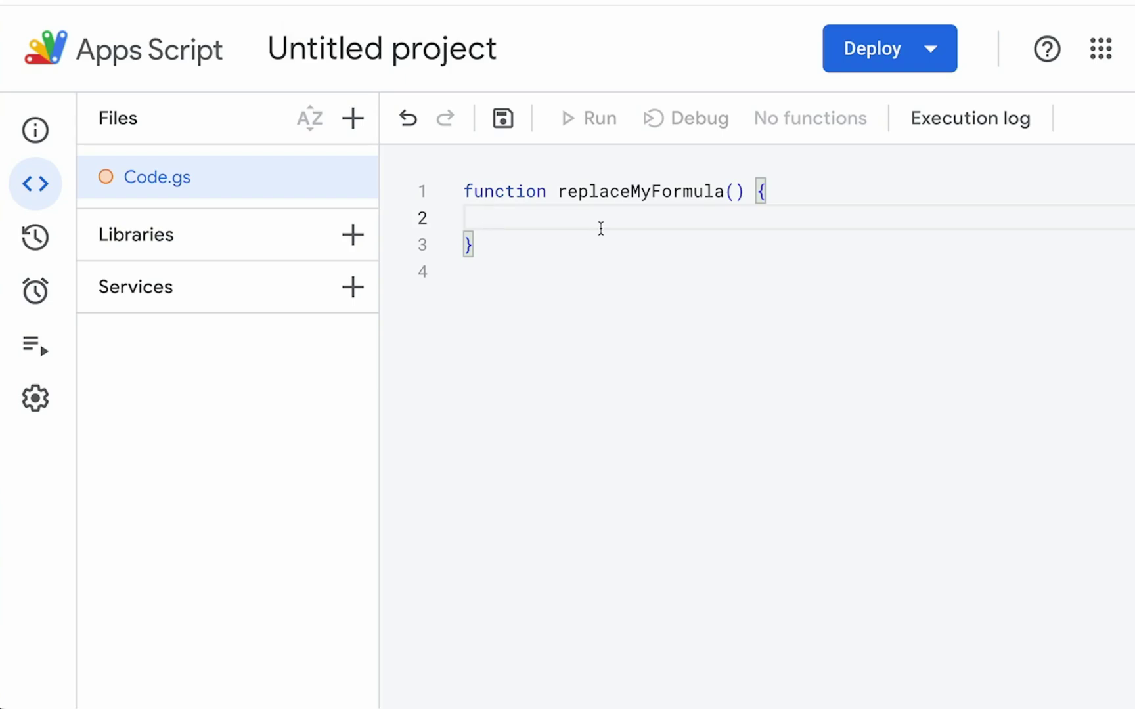
Write SpreadsheetApp.getActiveSpreadsheet().getSheetByName("Sheet1") in replaceMyFormula.
type("Spread")
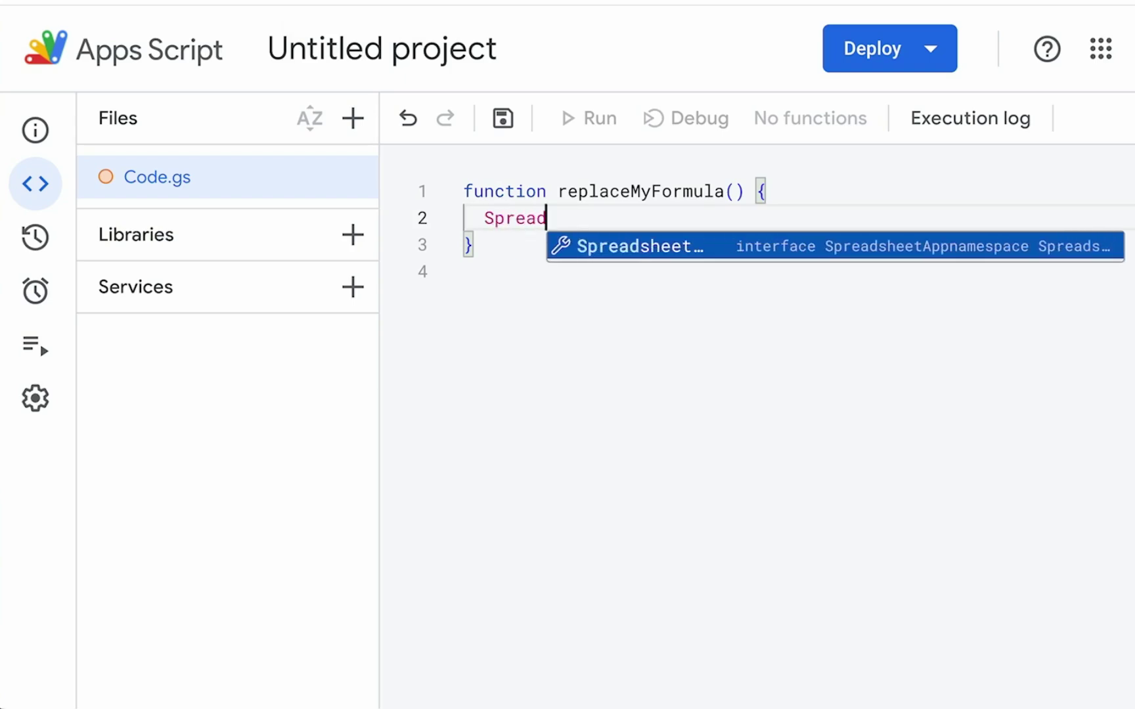
key("Tab")
type(".")
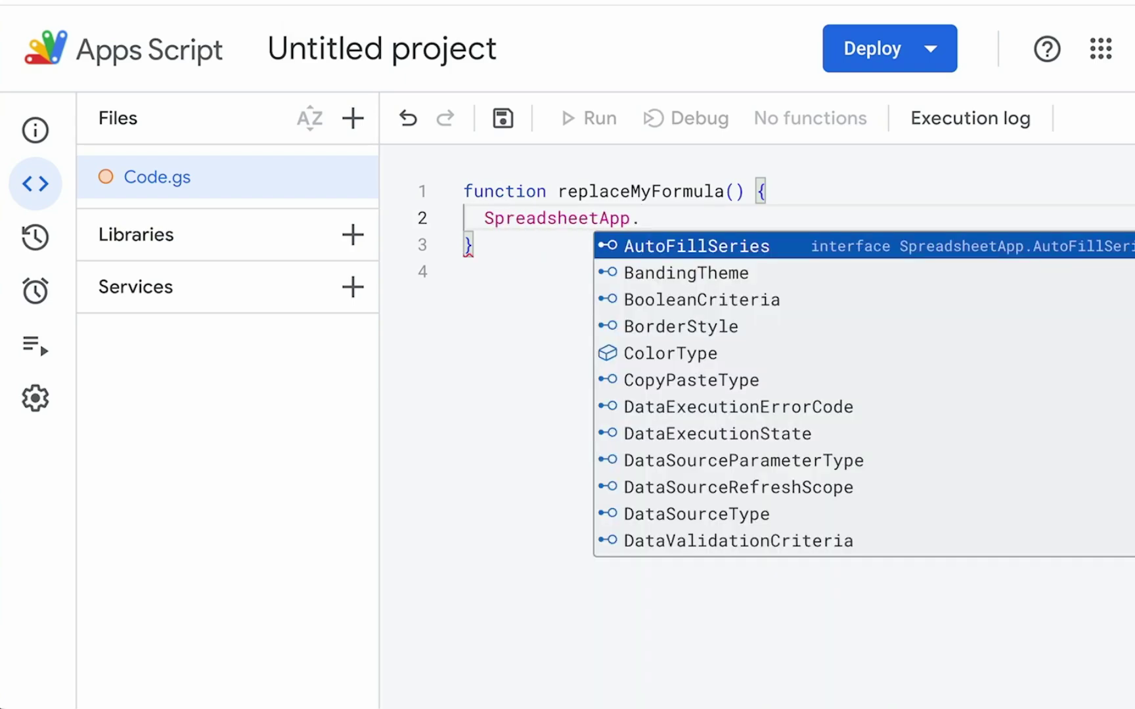
type("get")
key("Down")
key("Down")
key("Down")
key("Down")
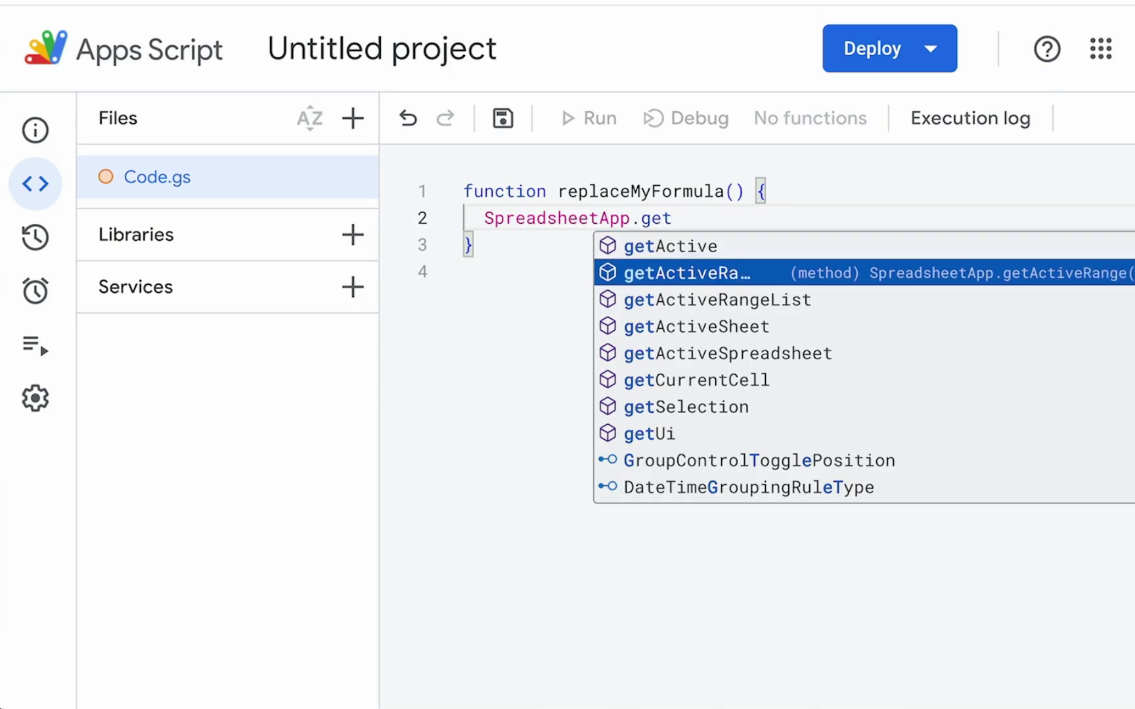
key("Tab")
type("().")
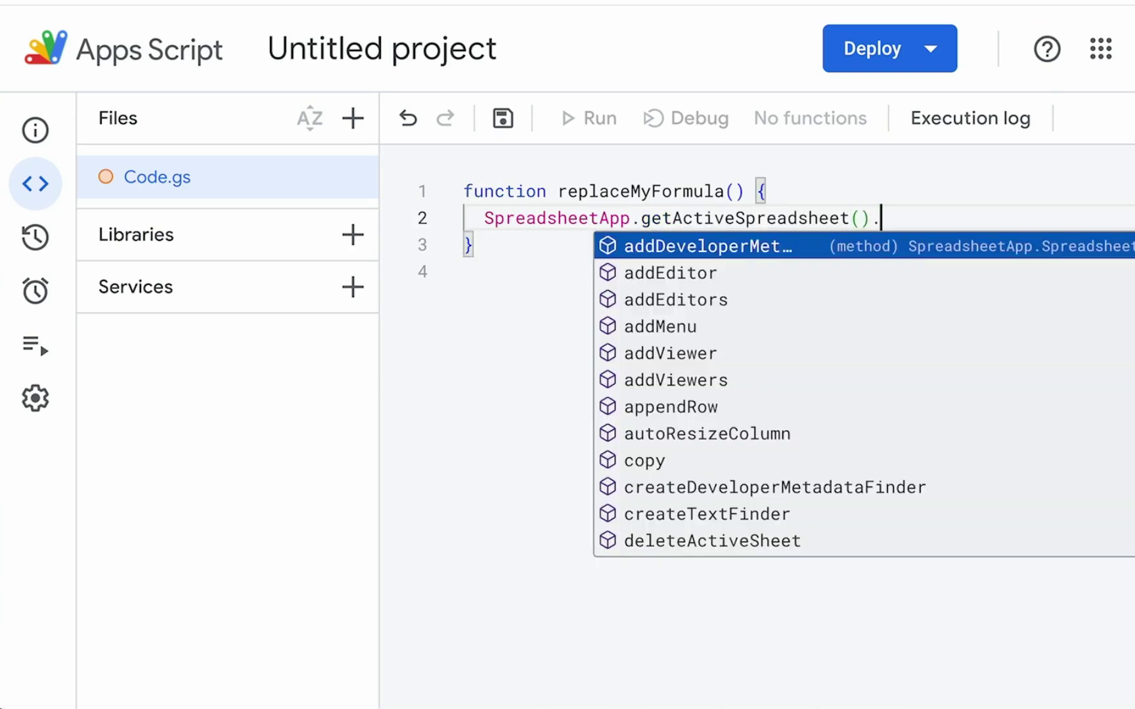
type("get")
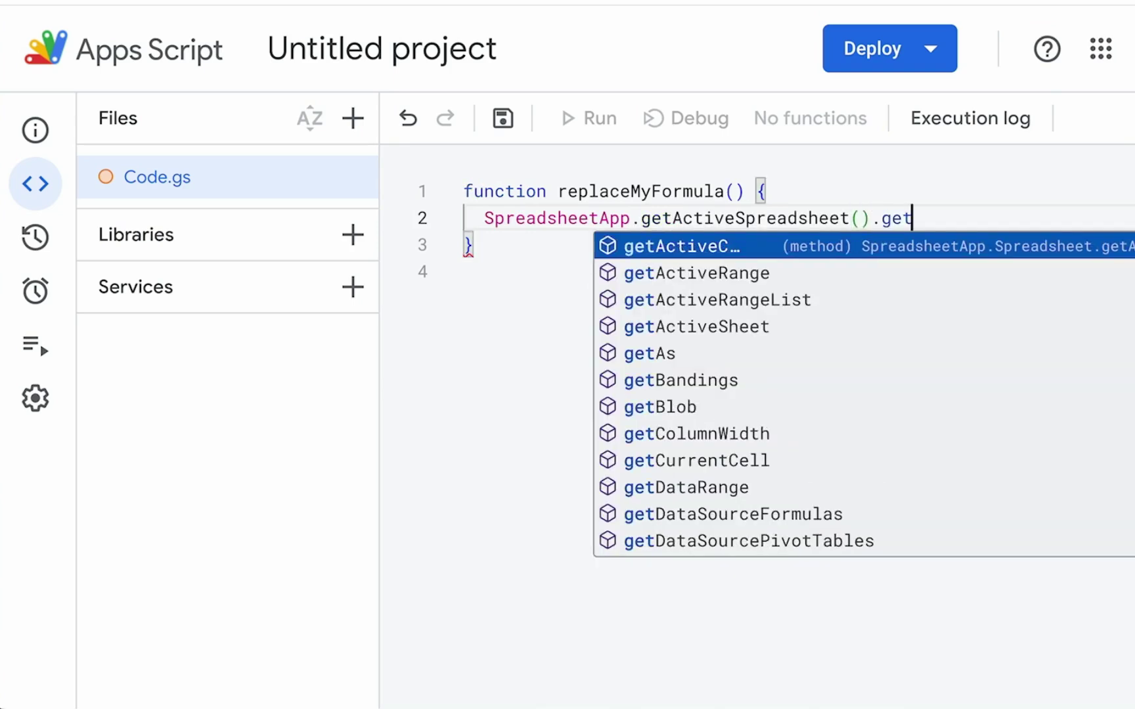
type("Sheet")
key("Tab")
type("()")
key("Left")
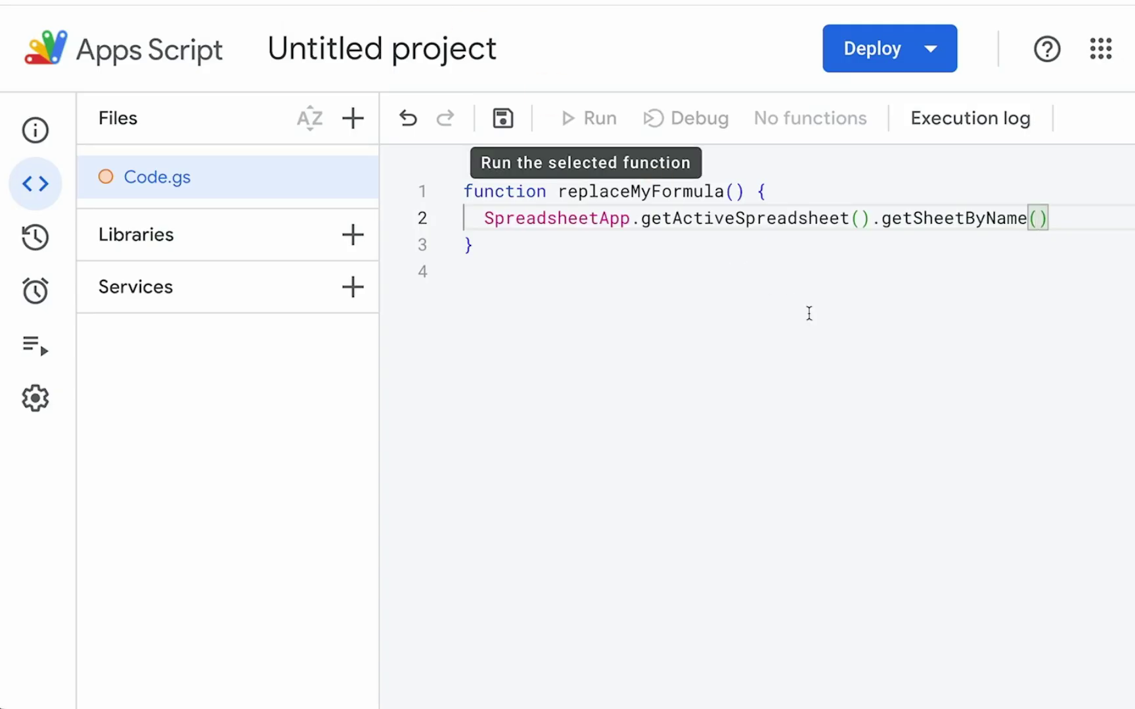
type("\"Sheet")
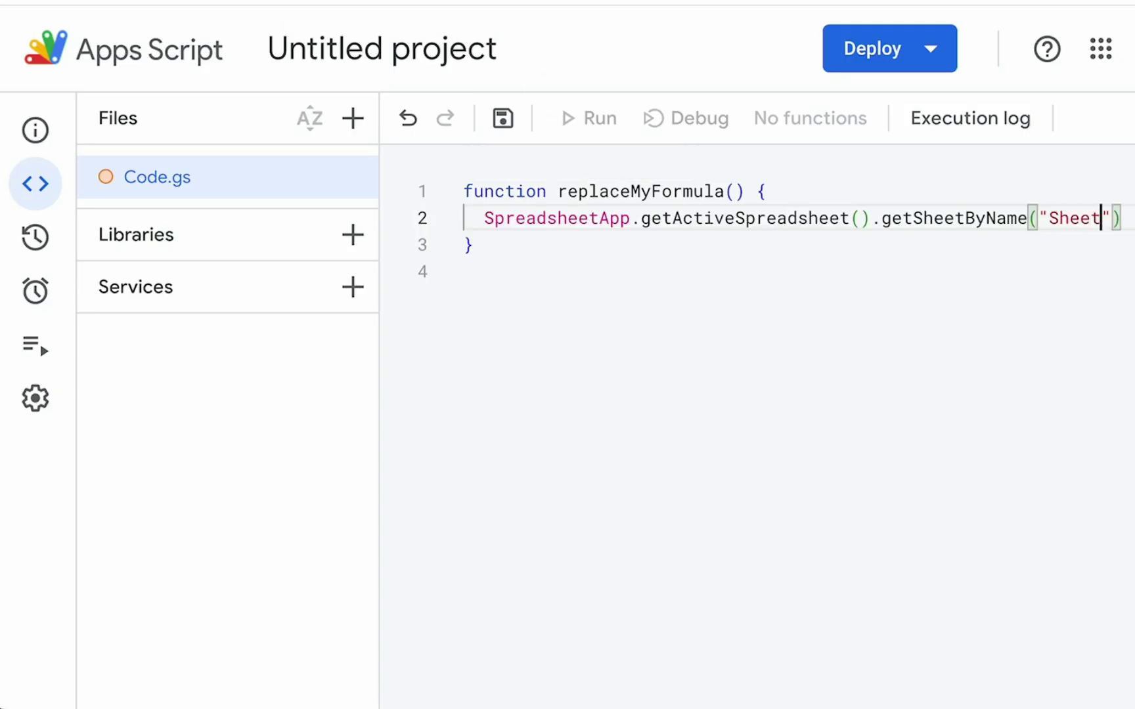
type("1")
Split the chained calls onto separate lines and add .getRange("B1").
left_click(640, 218)
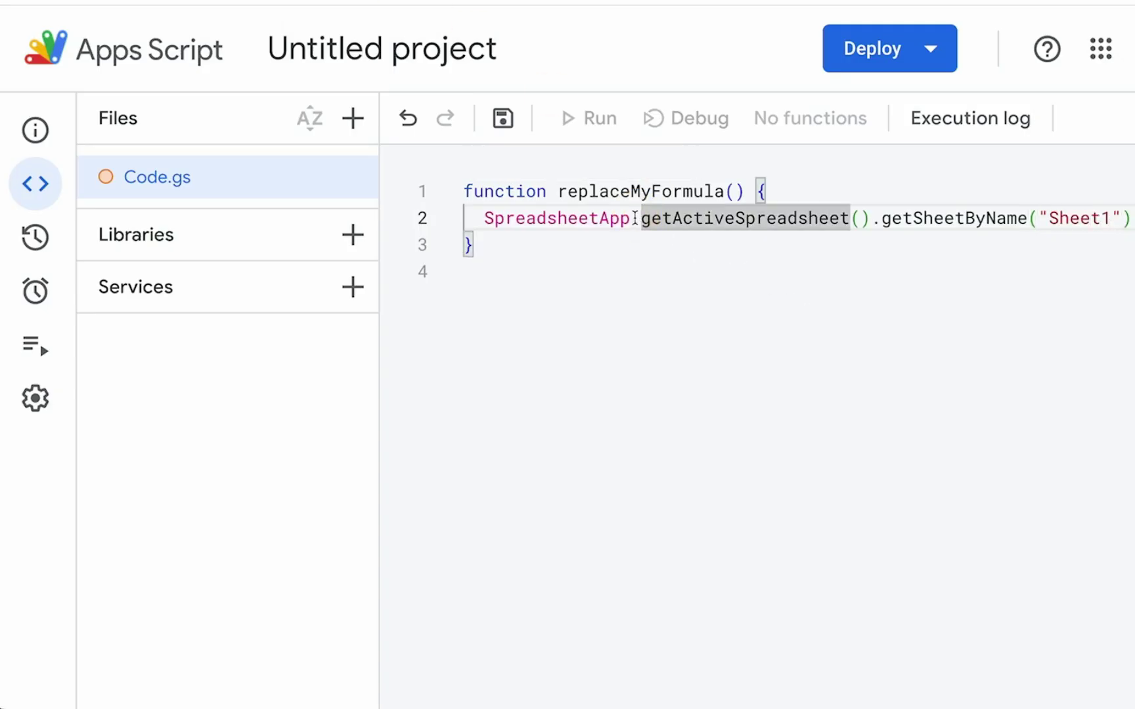
key("Return")
left_click(725, 244)
key("Return")
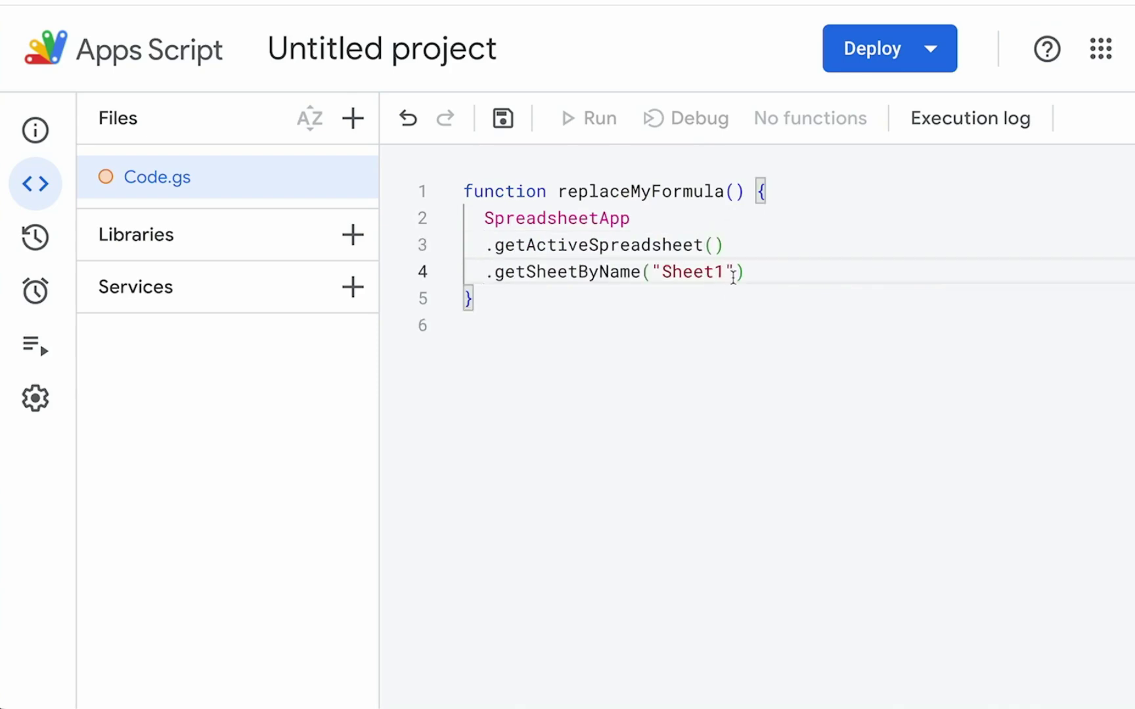
key("End")
key("Return")
type(".getRang")
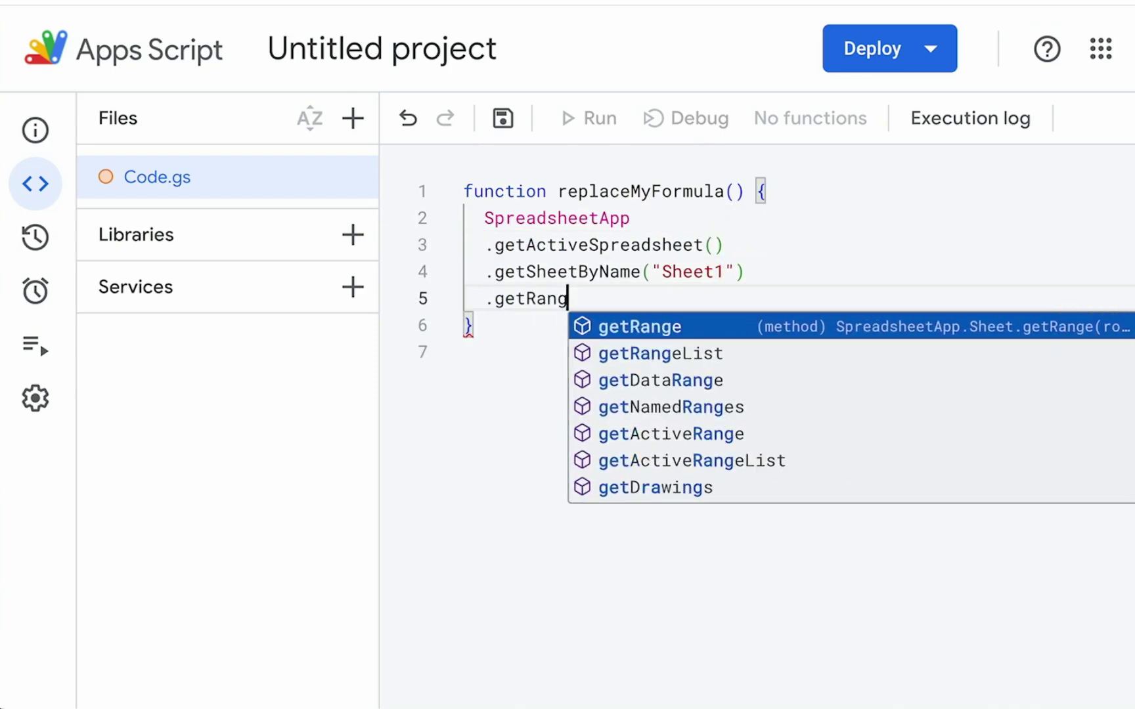
type("e(\"B1")
key("End")
key("Return")
Add .setFormula() containing the pasted NEXT WEEK array formula.
type(".")
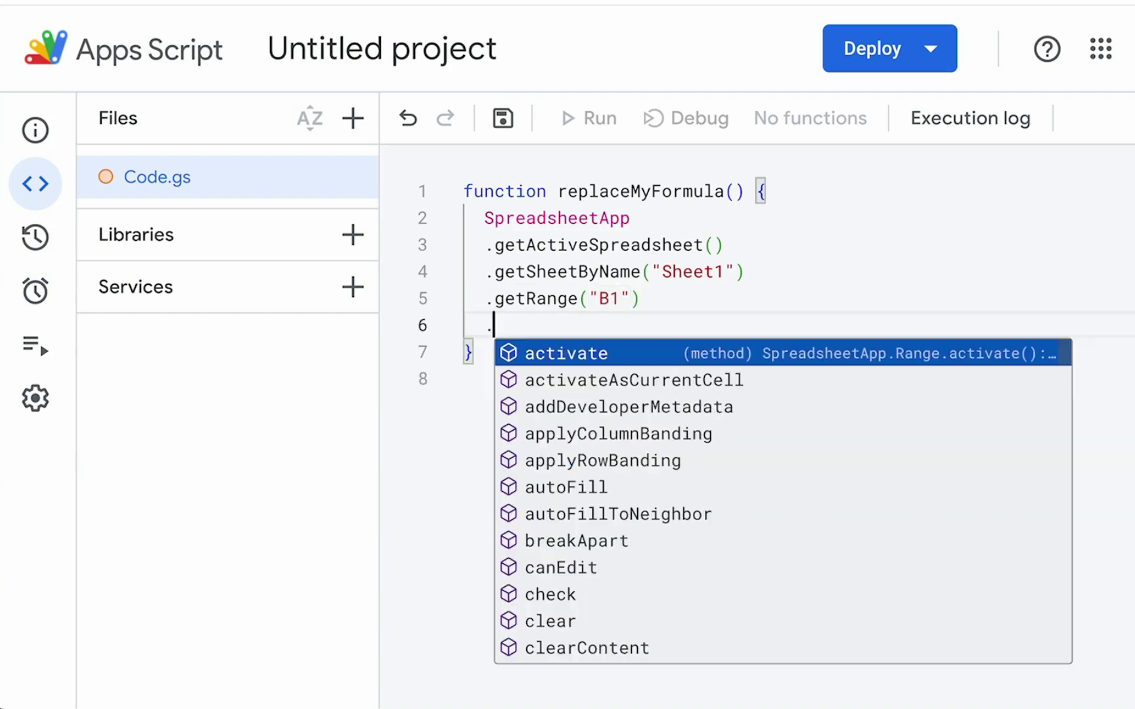
type("set")
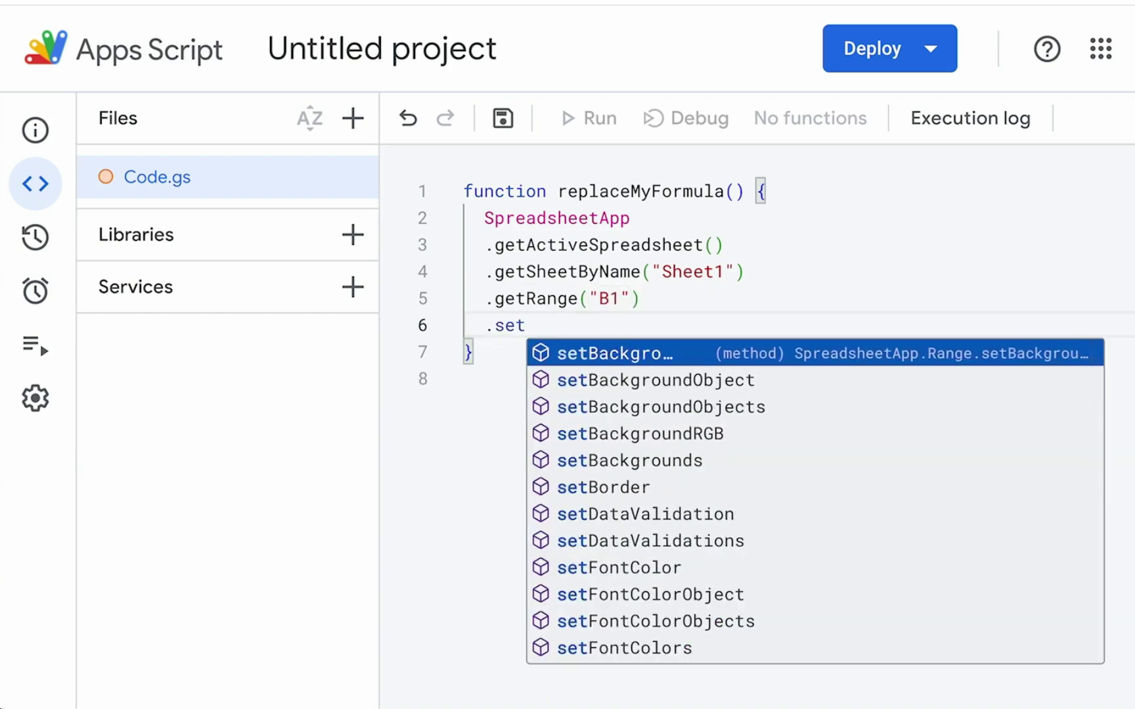
type("V")
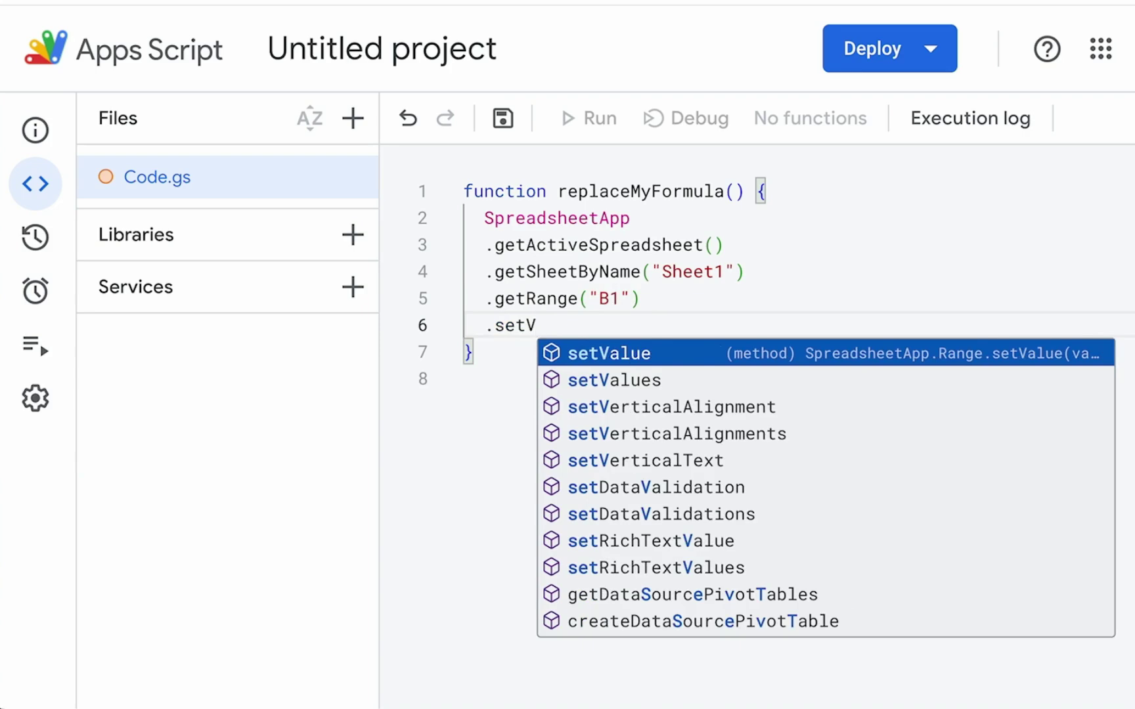
key("BackSpace")
type("Form")
key("Return")
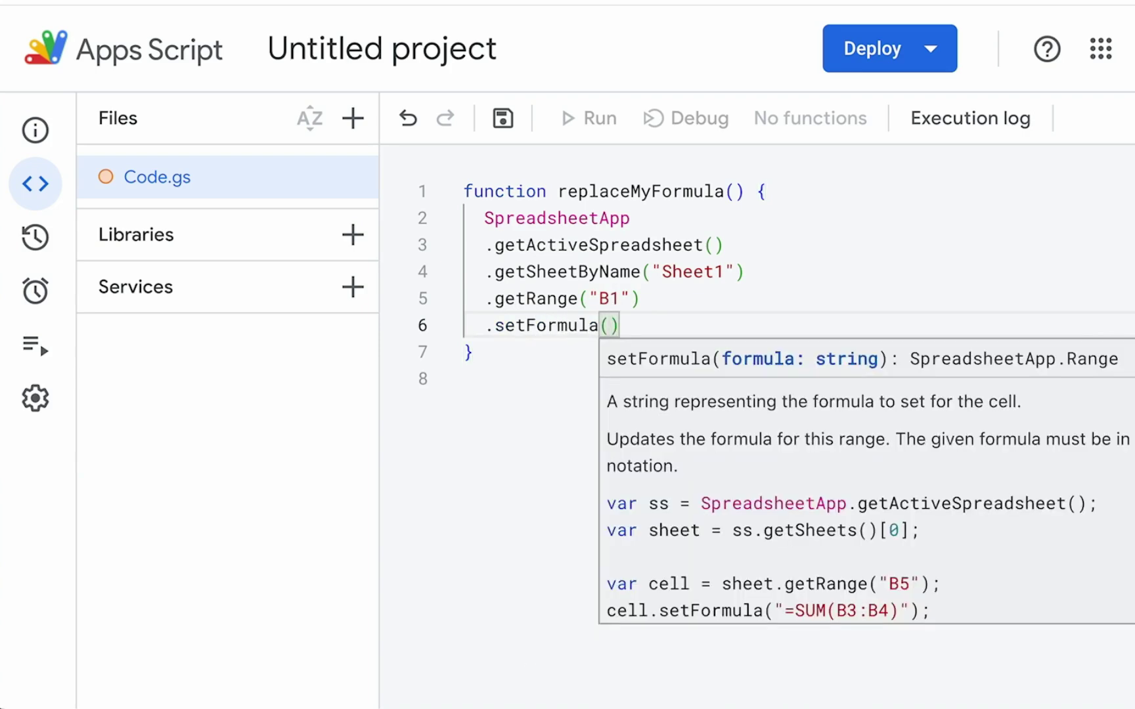
type("\"")
key("ctrl+v")
key("Escape")
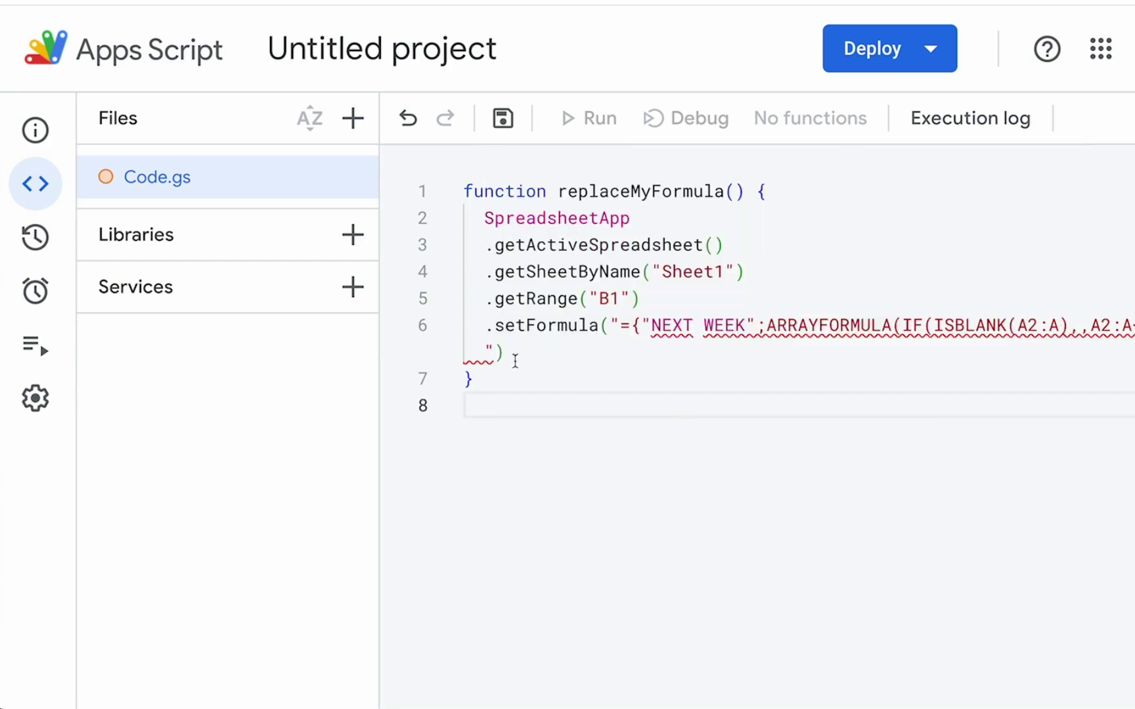
Switch the setFormula string's surrounding double quotes to single quotes.
left_click(610, 324)
key("shift+Right")
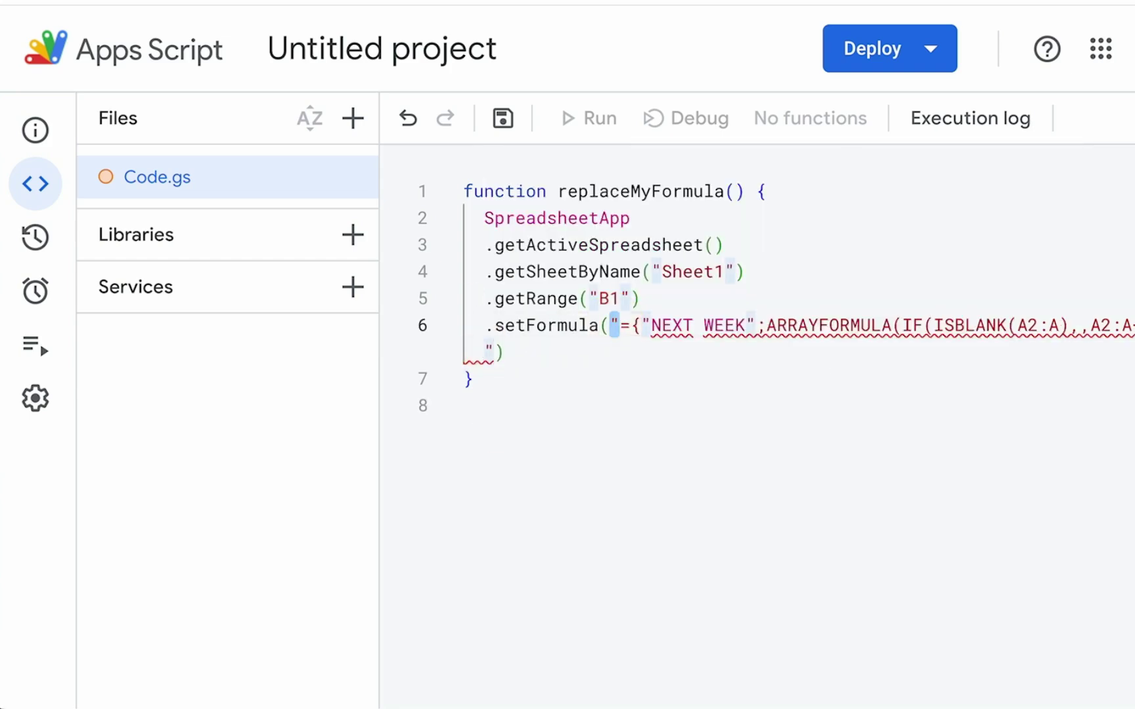
type("'")
left_click(491, 348)
key("BackSpace")
type("'")
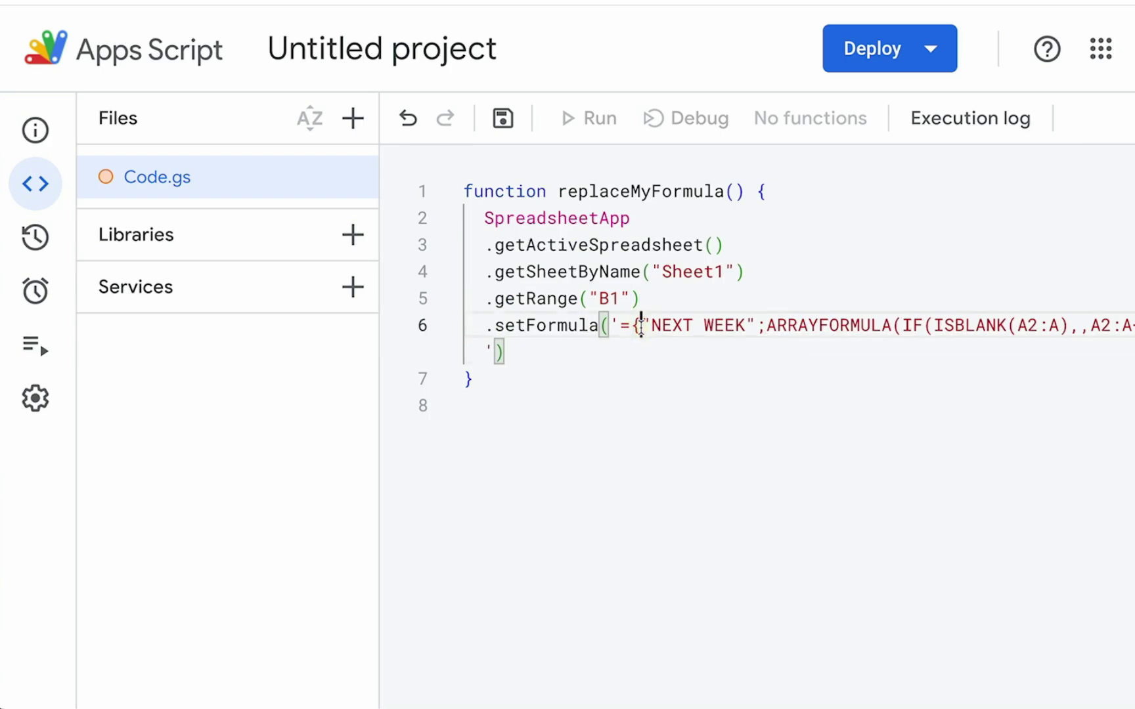
left_click(646, 324)
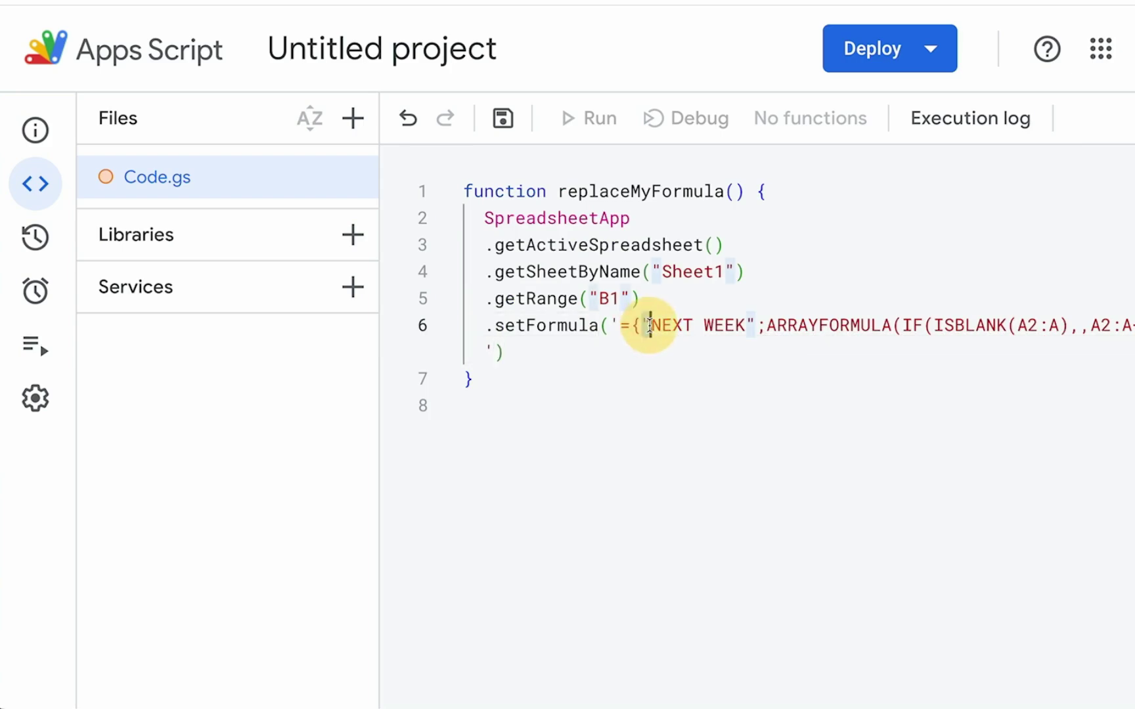
left_click(613, 325)
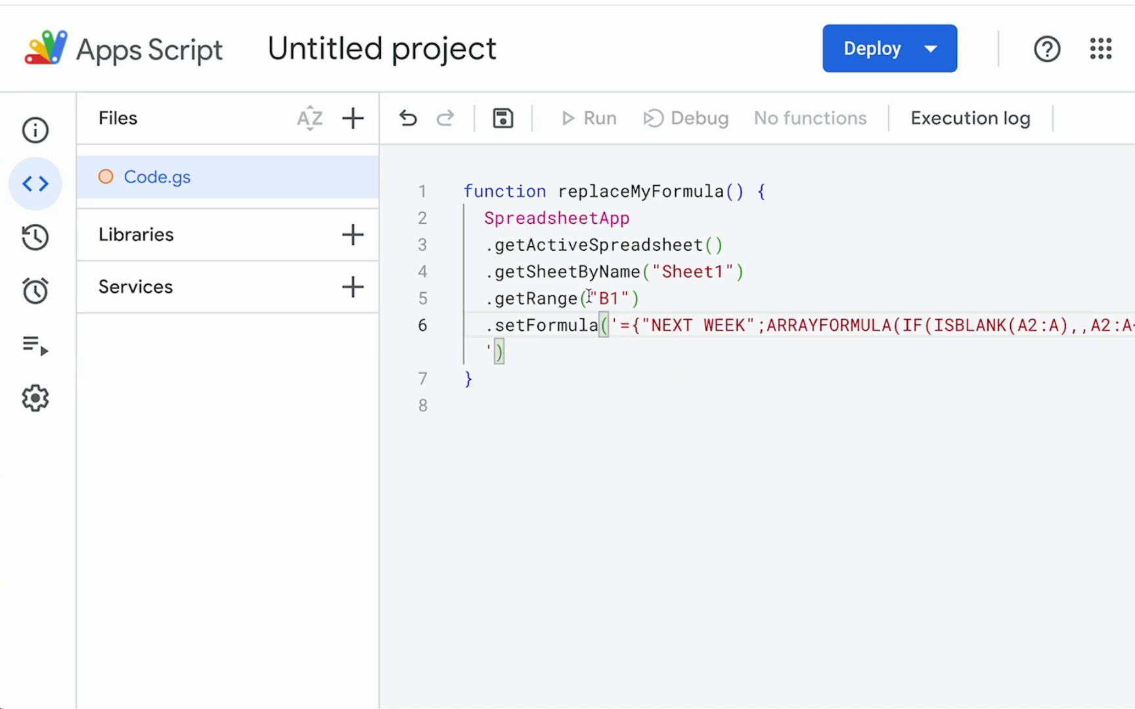
Change 'B1' and 'Sheet1' to single-quoted strings and save the project.
double_click(602, 298)
key("BackSpace")
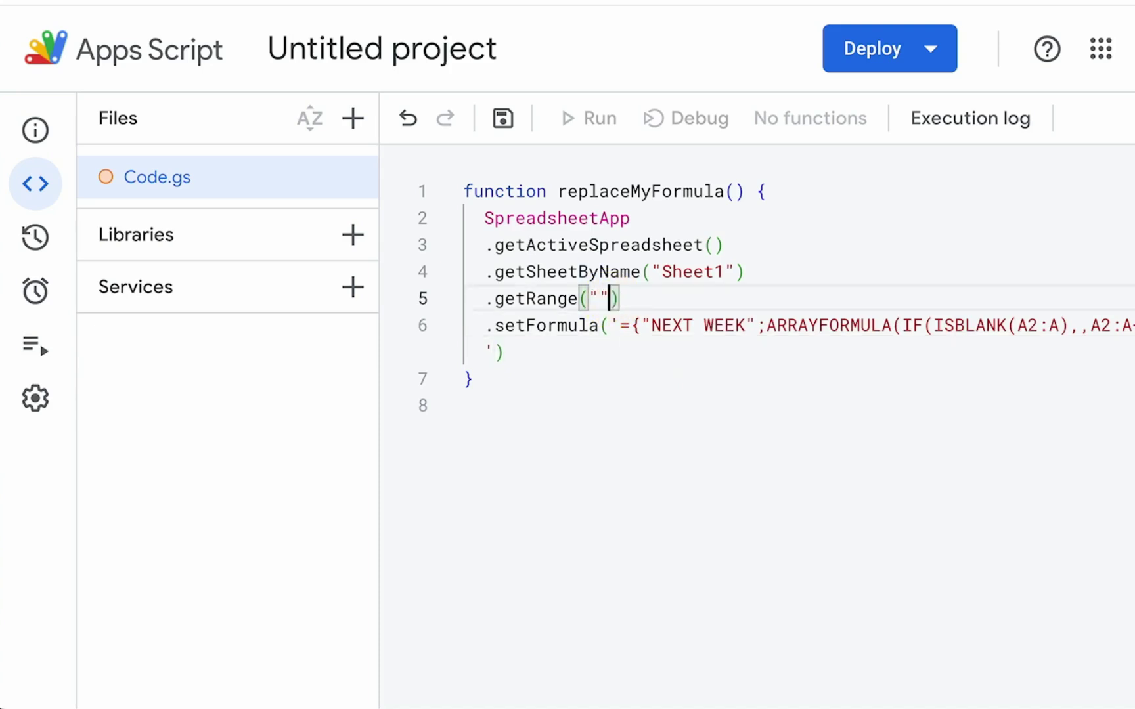
key("BackSpace")
type("'B1")
double_click(709, 271)
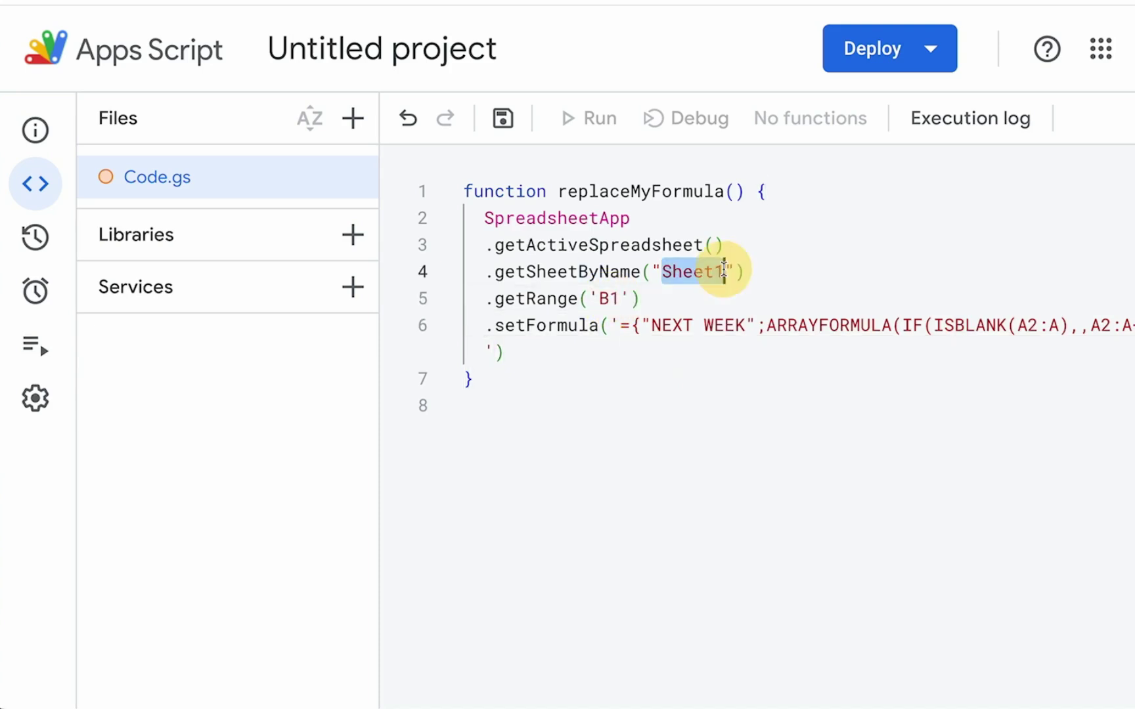
key("BackSpace")
key("Right")
key("BackSpace")
key("BackSpace")
type("'Sheet1")
key("ctrl+s")
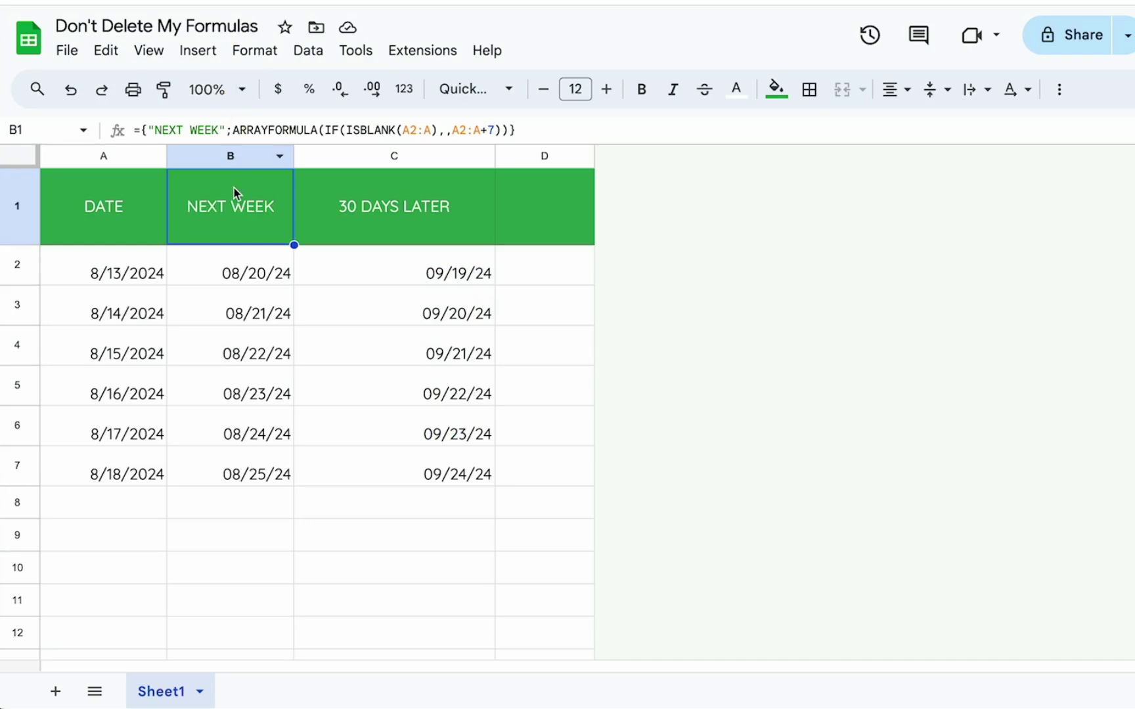
Clear the NEXT WEEK formula from cell B1, leaving it empty.
double_click(233, 192)
key("ctrl+a")
key("BackSpace")
key("Return")
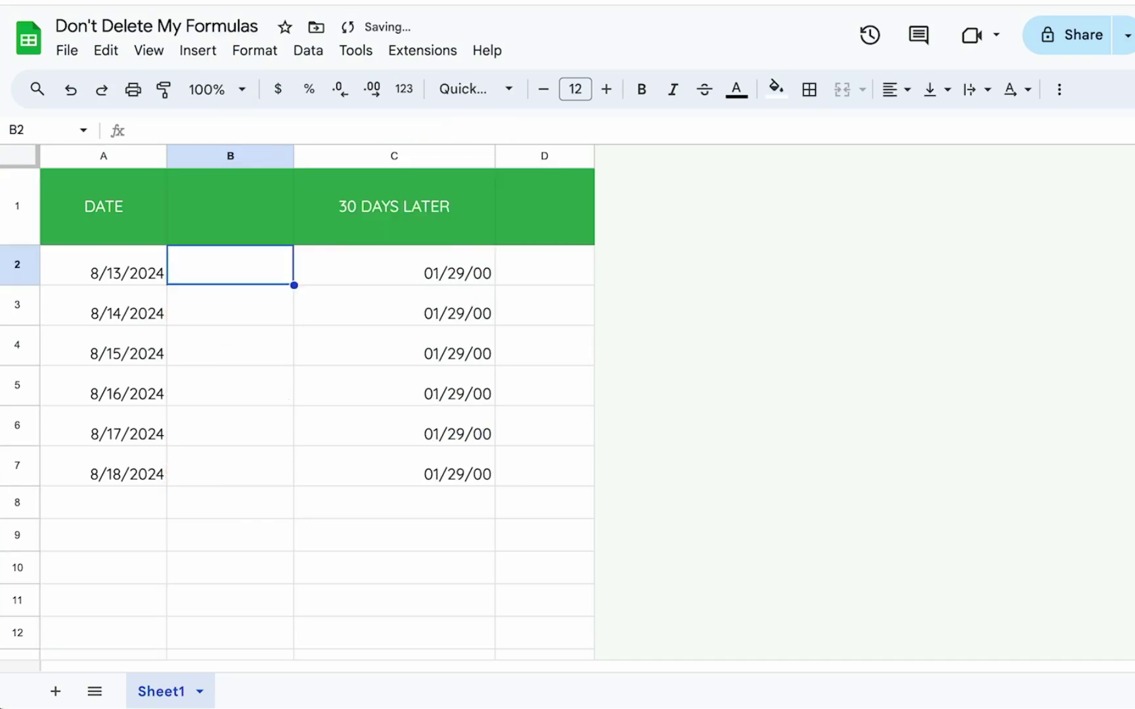
left_click(277, 204)
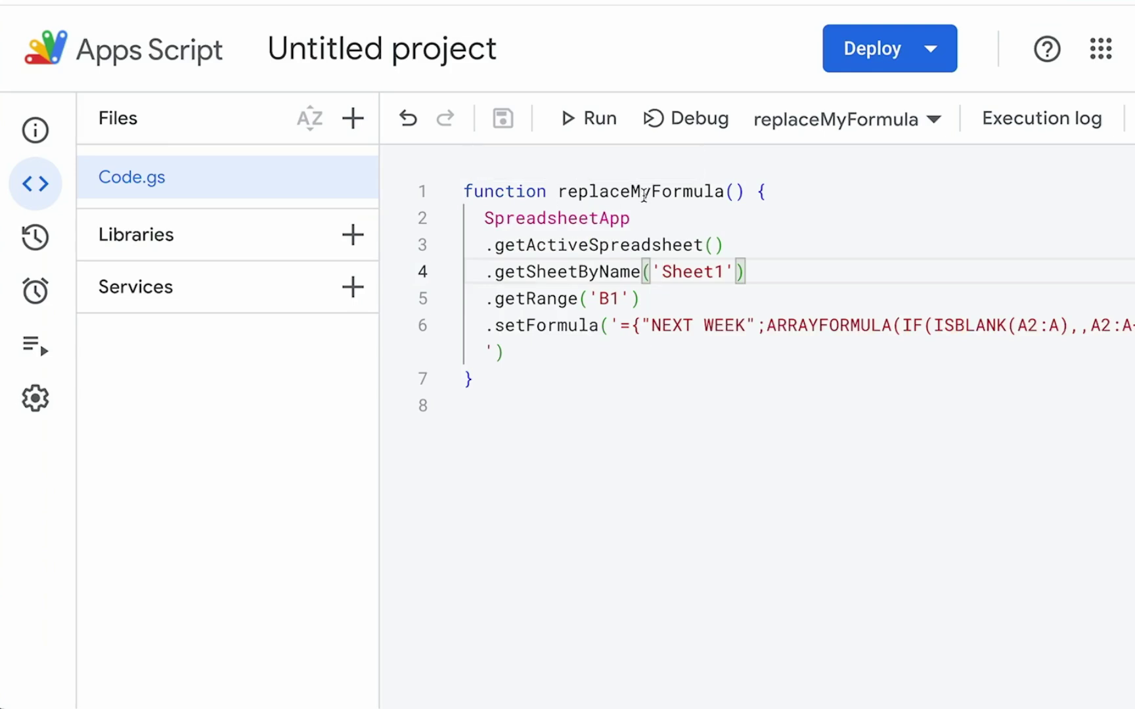
Run replaceMyFormula and check that column B shows the next-week dates again.
left_click(641, 191)
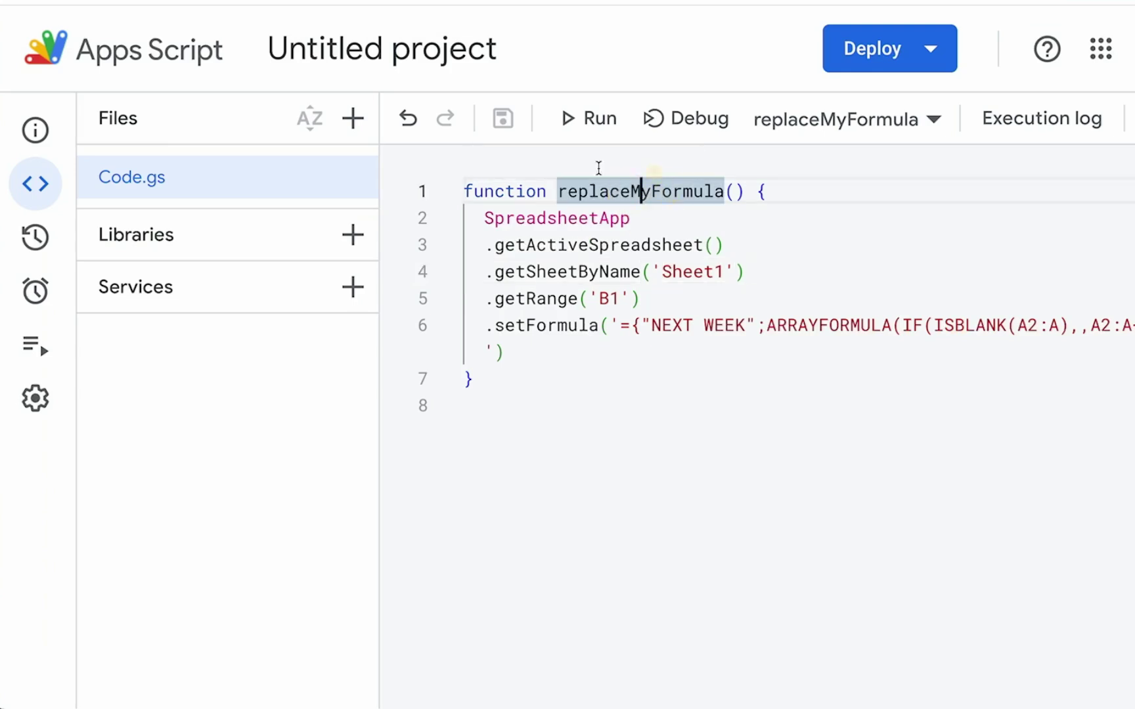
left_click(803, 122)
left_click(823, 172)
left_click(566, 119)
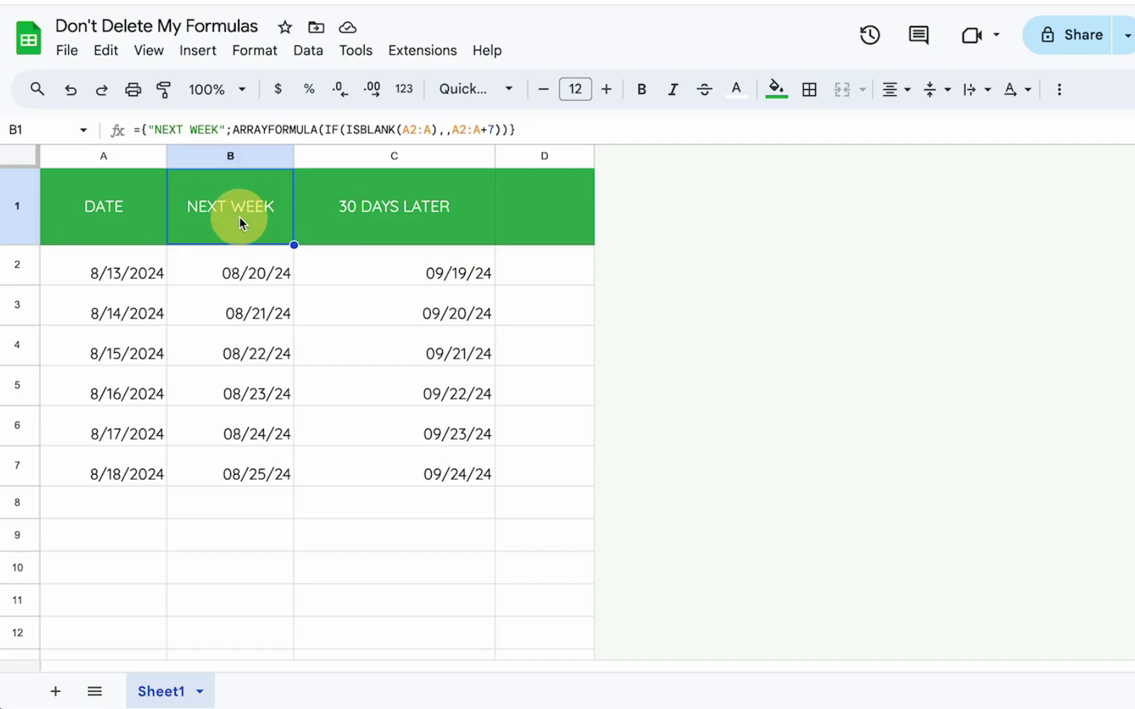
left_click(253, 279)
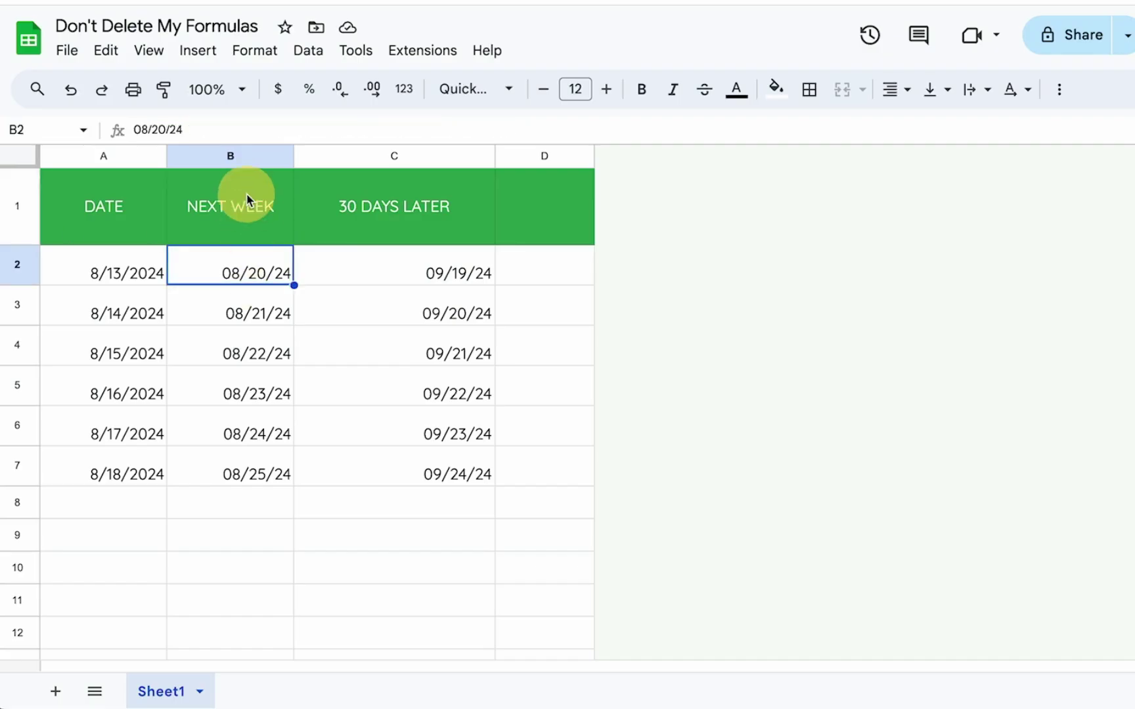
Delete B1's formula again, rerun replaceMyFormula, and verify B1 through B4 are restored.
left_click(246, 193)
key("Delete")
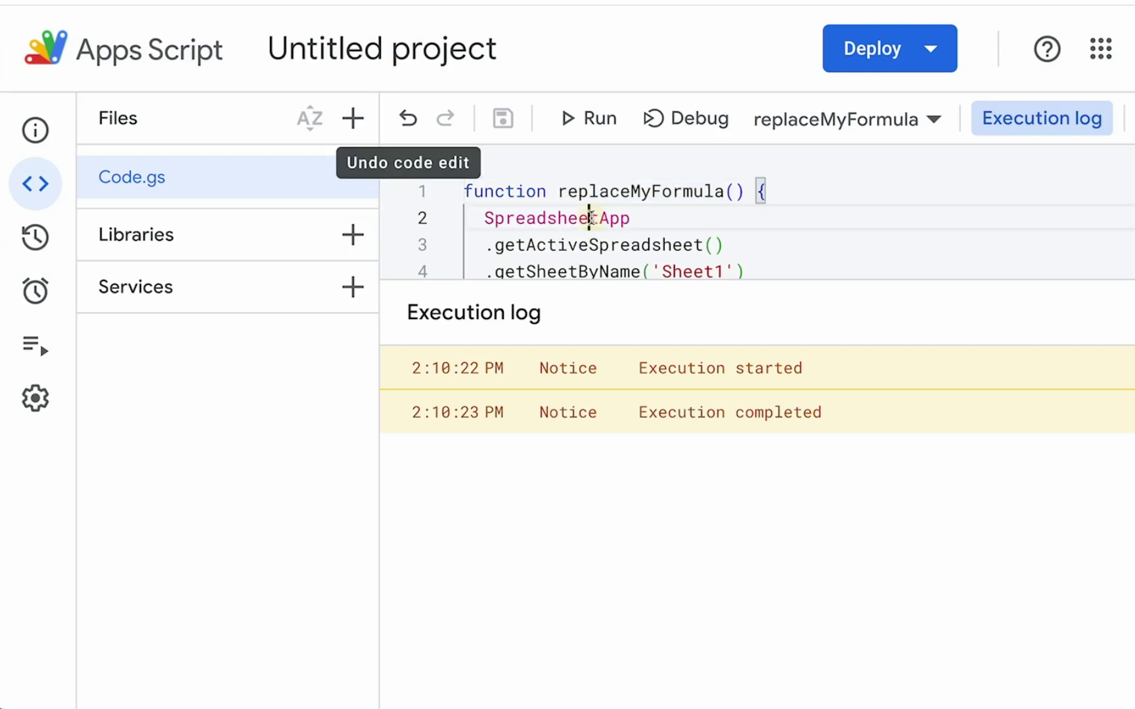
left_click(1041, 118)
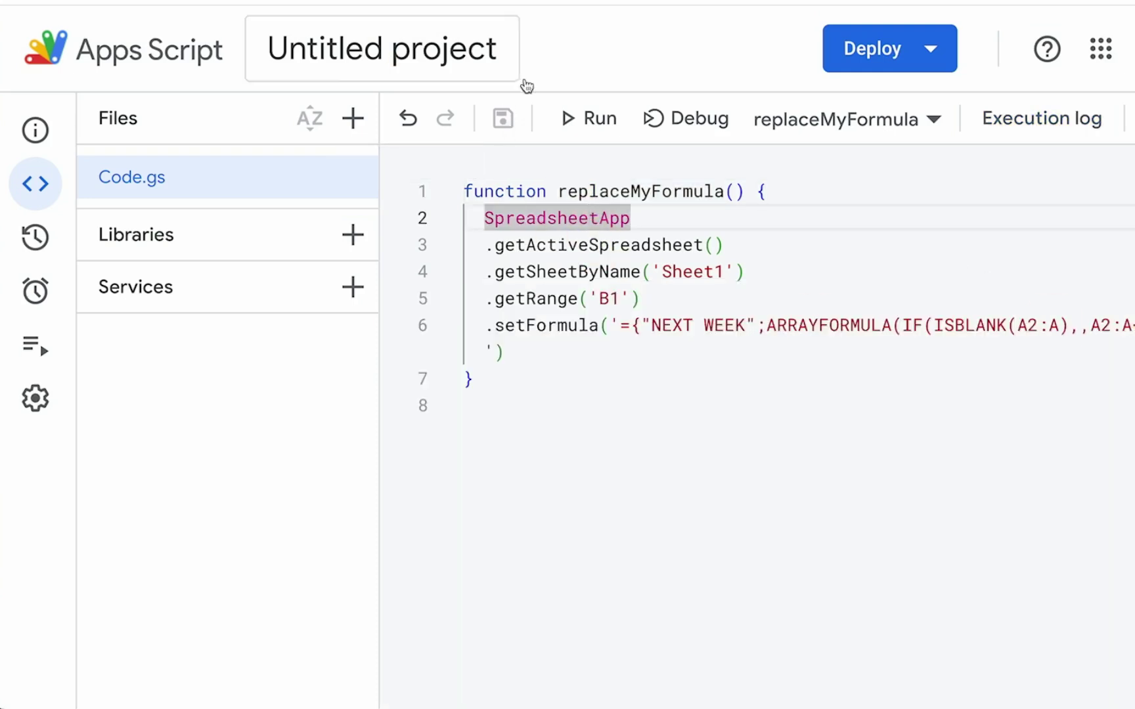
left_click(577, 117)
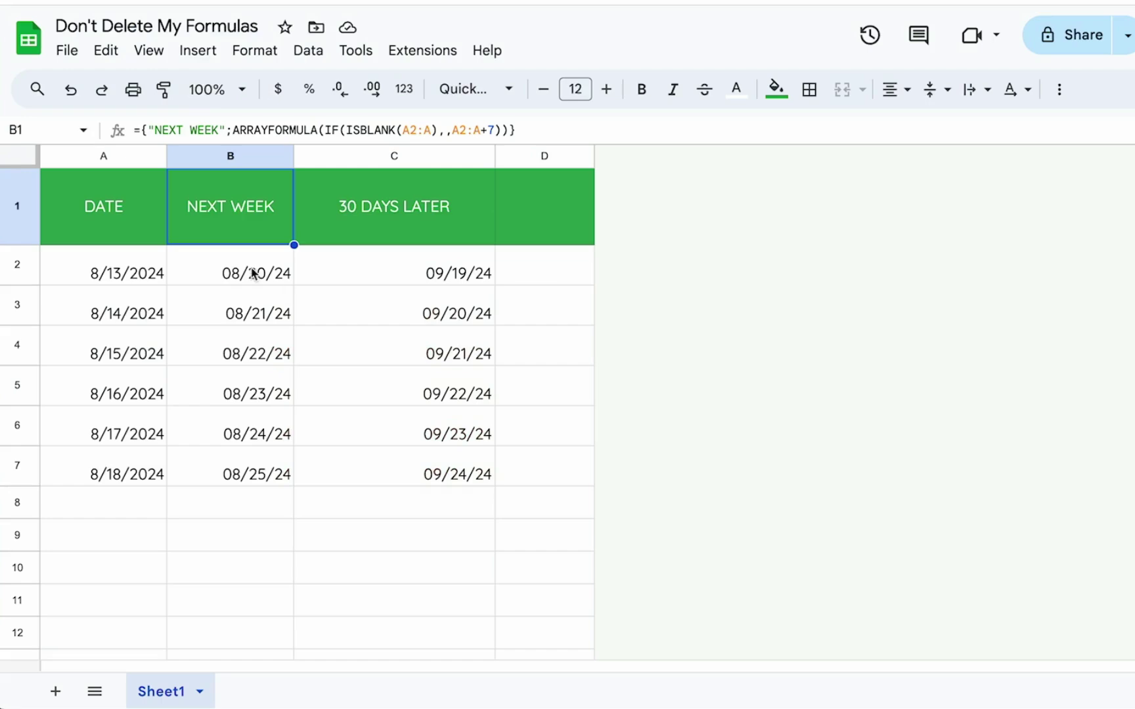
left_click_drag(233, 220, 240, 331)
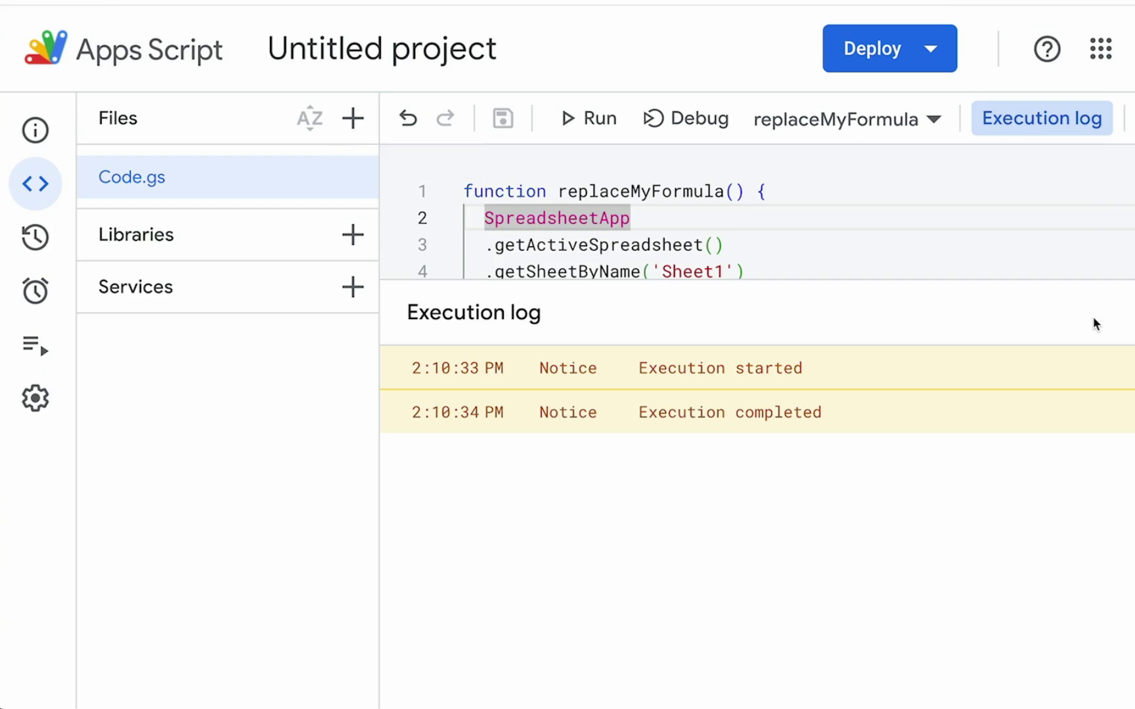
left_click(1042, 118)
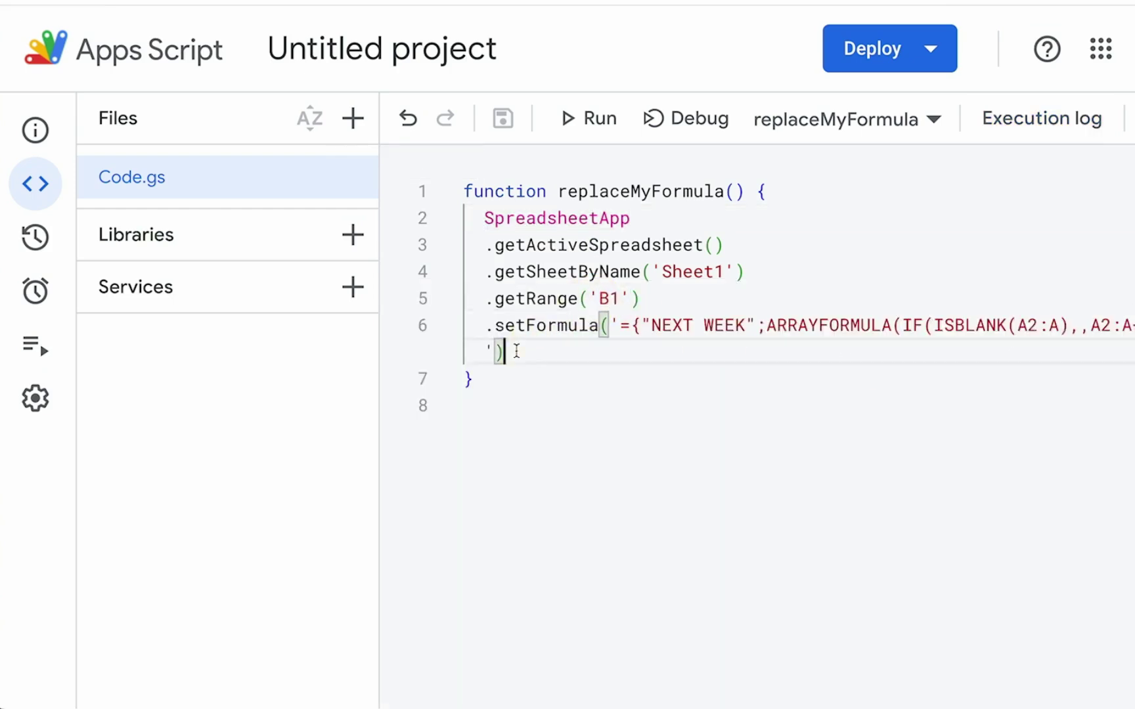
left_click_drag(502, 353, 446, 227)
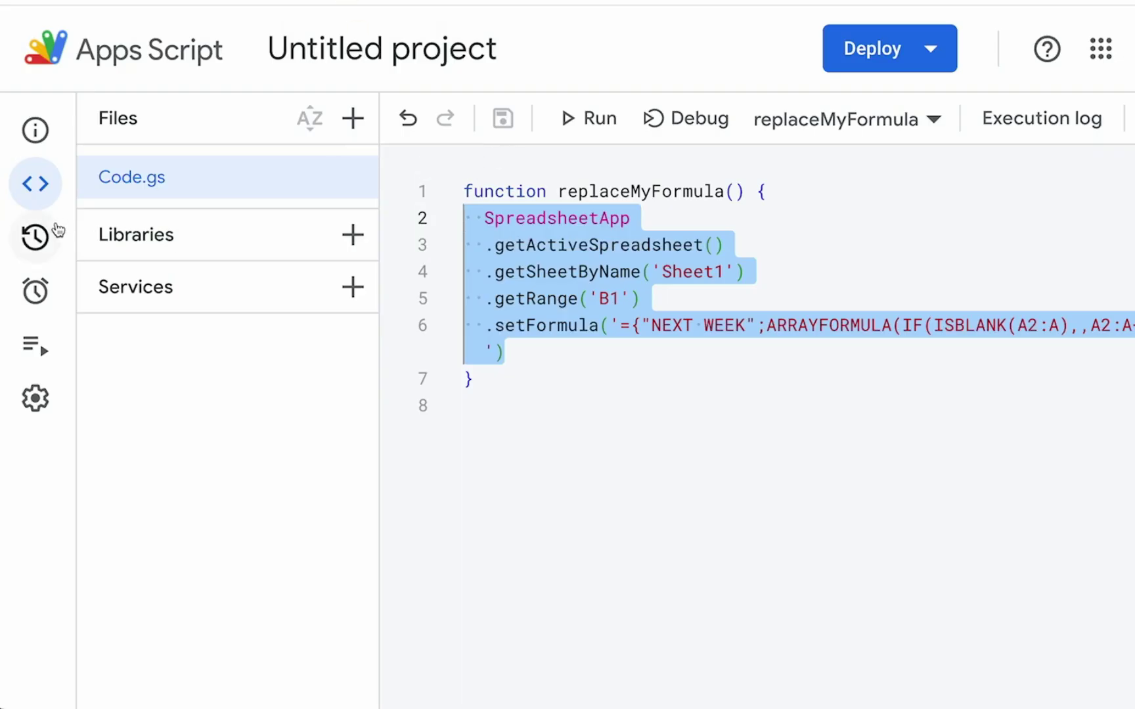
Start a new project trigger for the replaceMyFormula function.
left_click(66, 294)
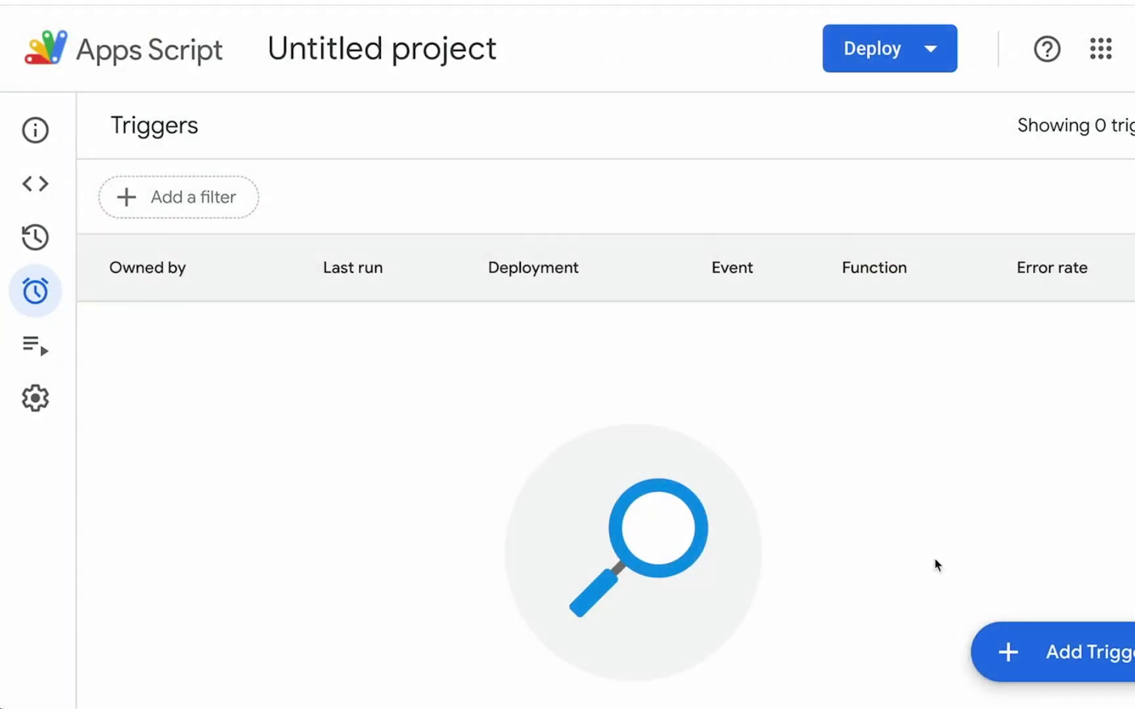
left_click(1047, 650)
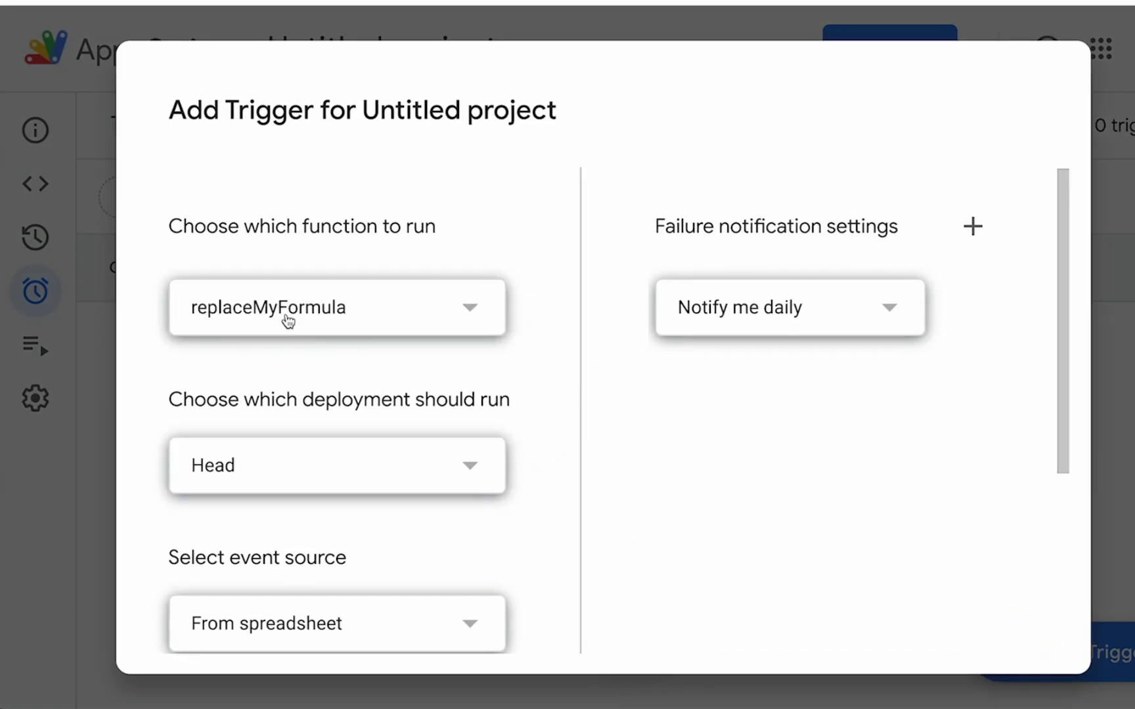
left_click(289, 321)
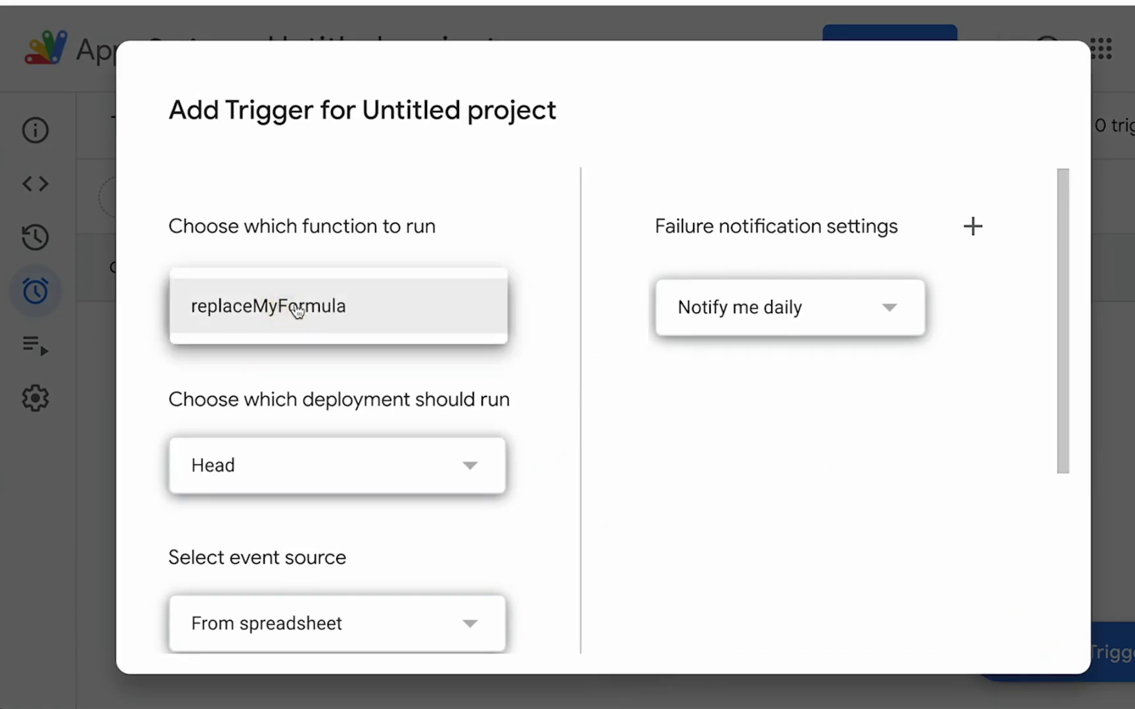
scroll(334, 371, "down", 4)
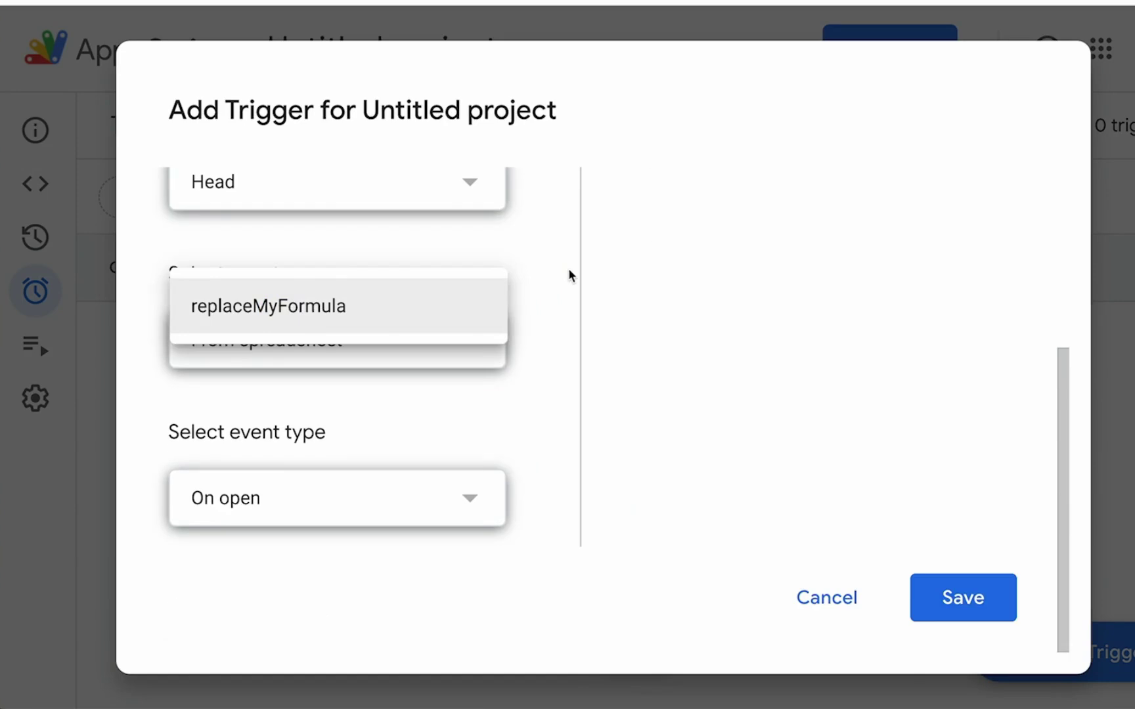
left_click(569, 273)
Make the trigger time-driven with a minutes timer every 30 minutes, and save it.
left_click(273, 353)
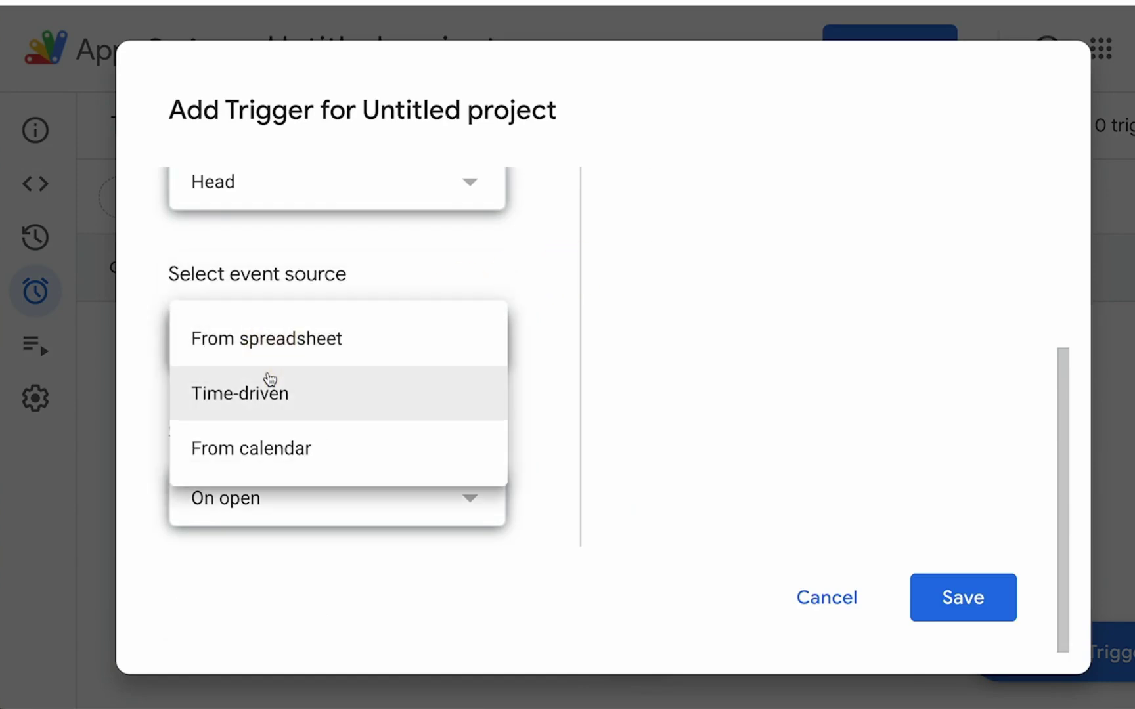
left_click(266, 393)
scroll(310, 415, "down", 2)
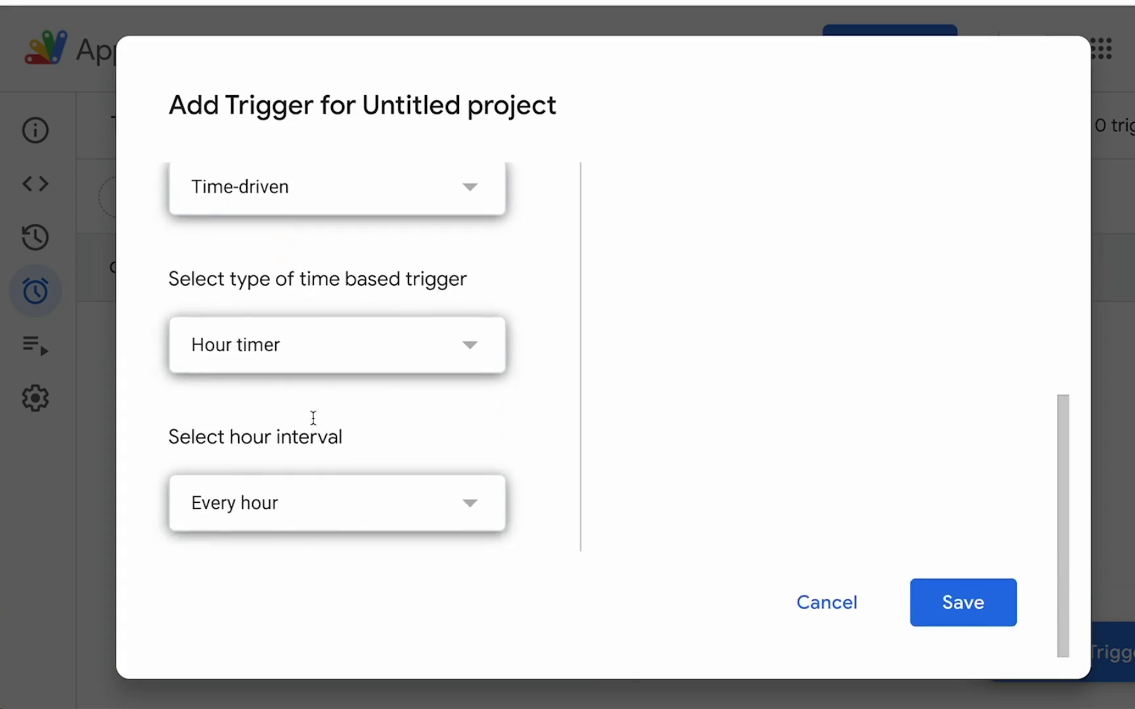
left_click(295, 359)
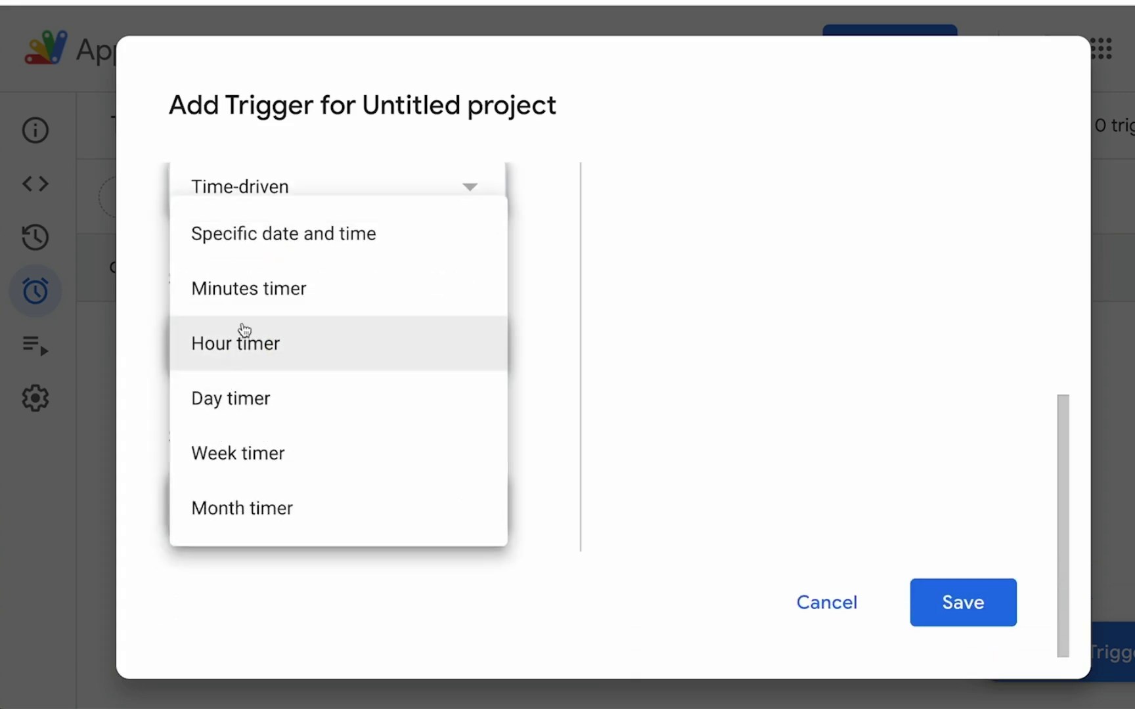
left_click(263, 291)
left_click(247, 503)
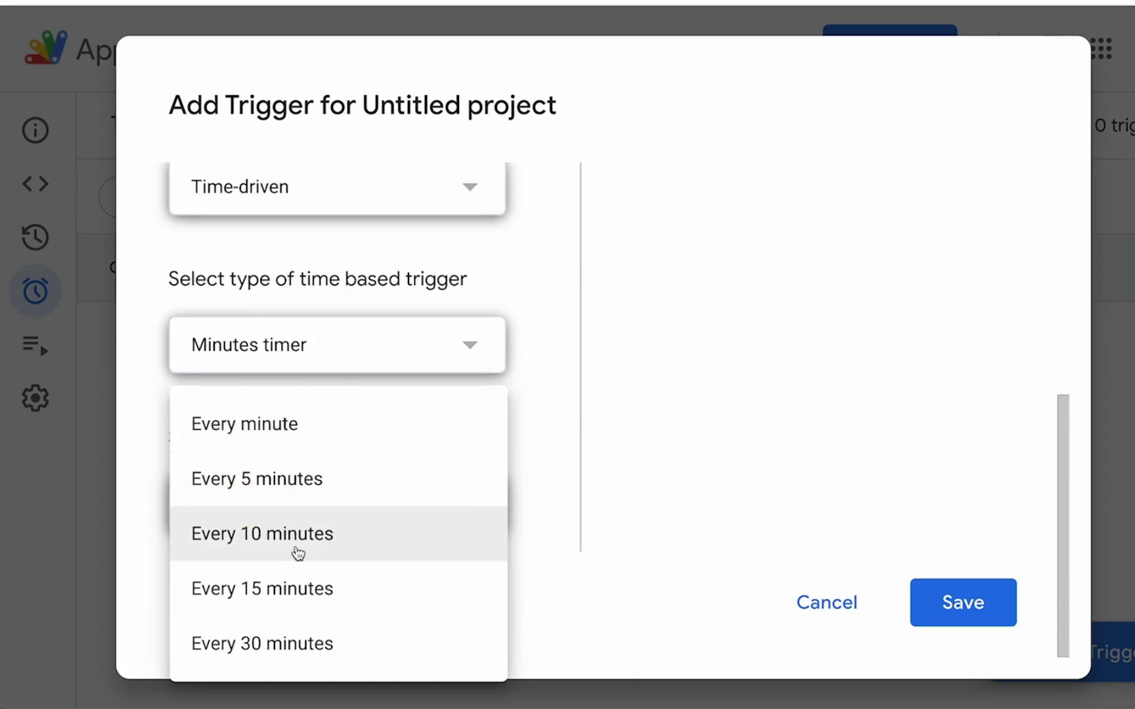
left_click(268, 647)
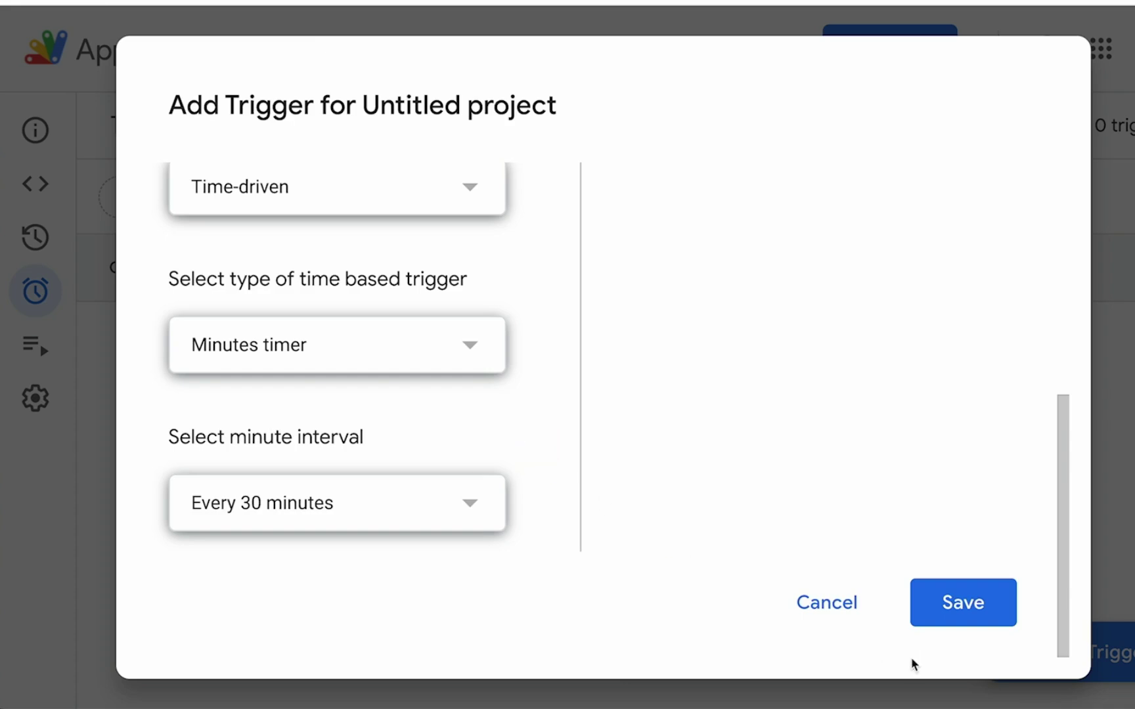
left_click(952, 605)
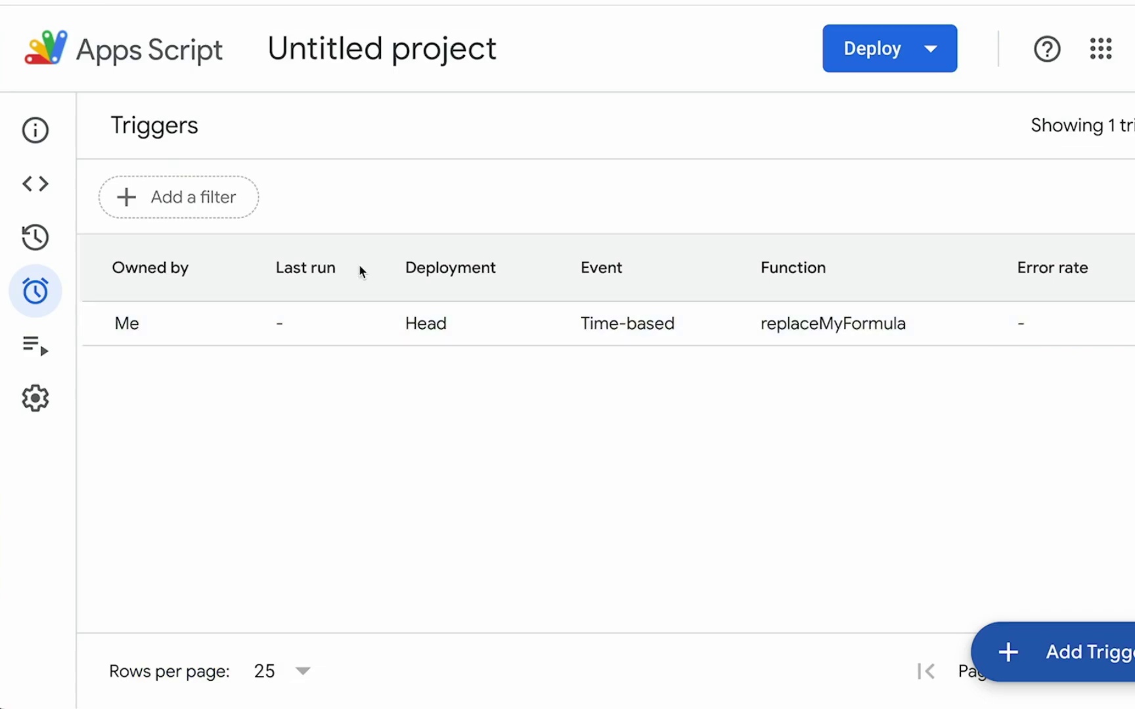
Show the Executions history listing the two completed replaceMyFormula runs.
left_click(36, 355)
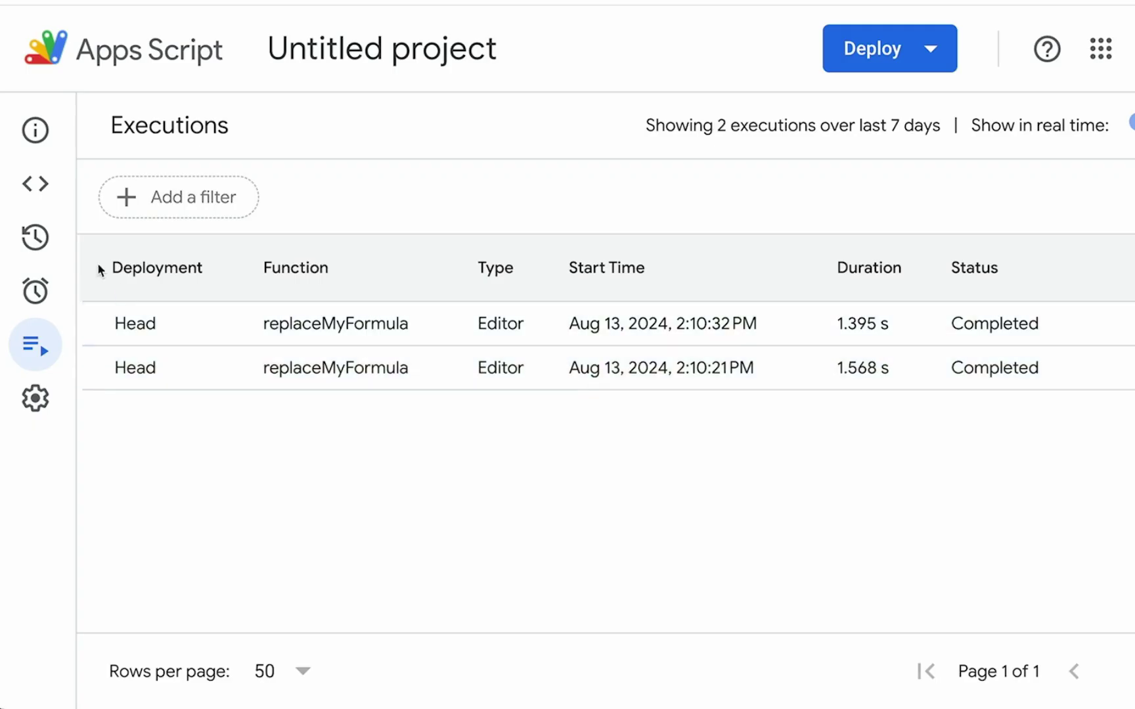
left_click(40, 188)
left_click(25, 344)
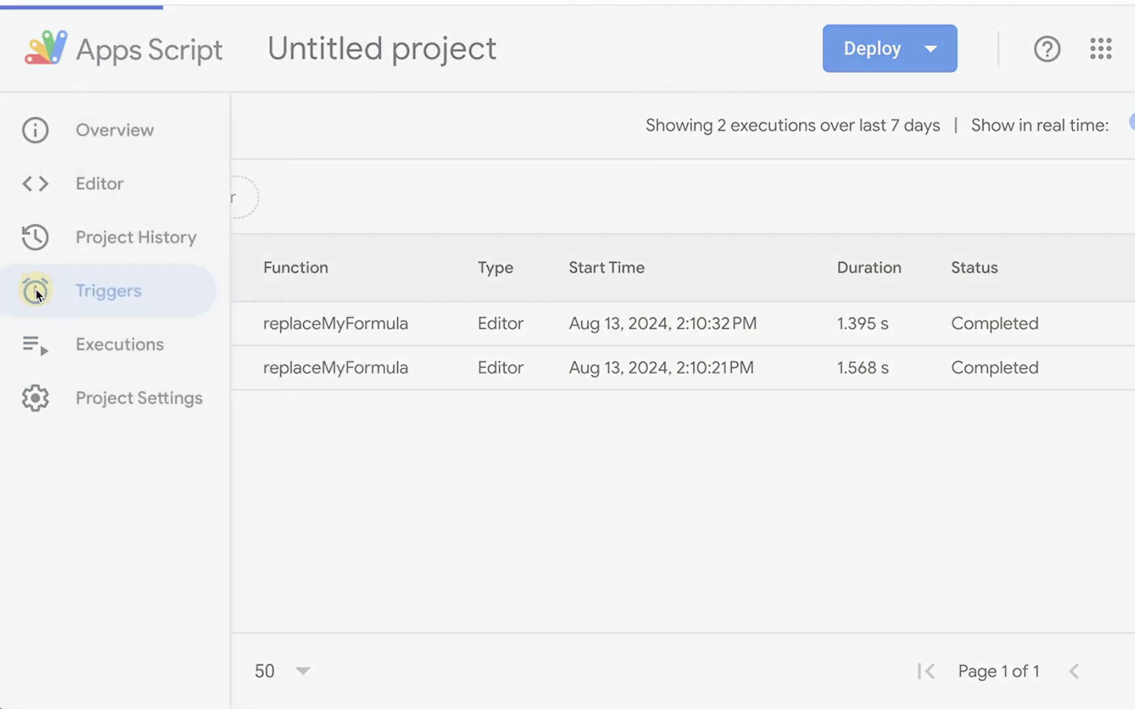
Permanently delete the 30-minute replaceMyFormula trigger, then go back to the code editor.
left_click(33, 290)
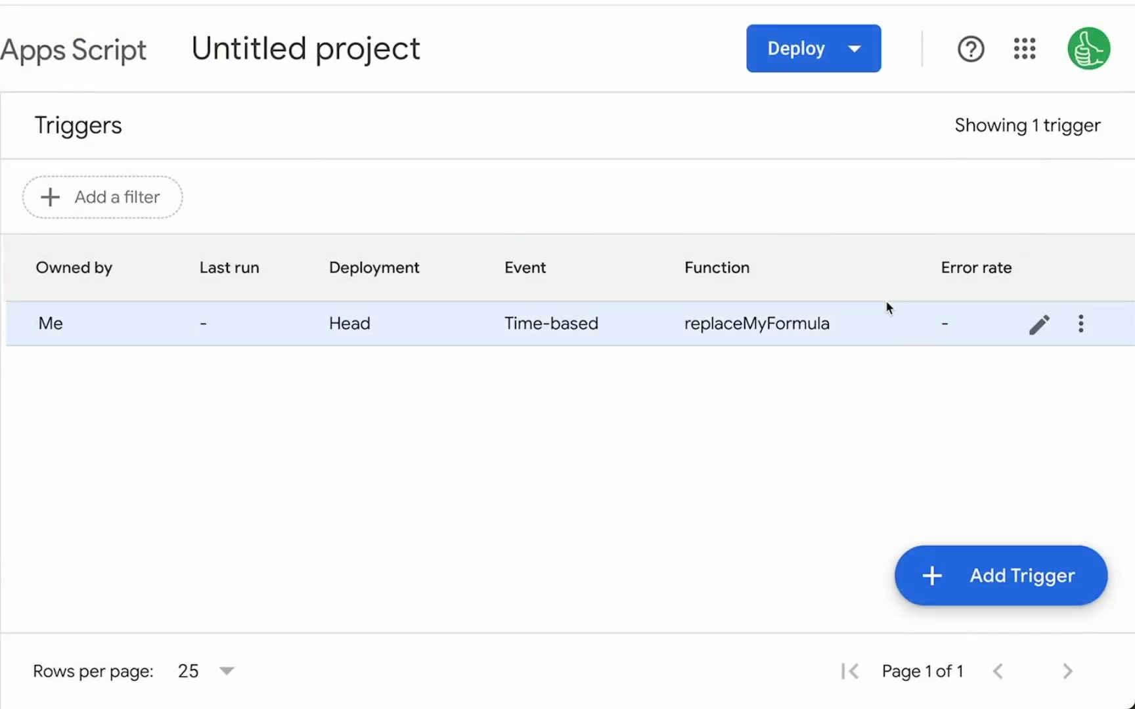
left_click(1081, 326)
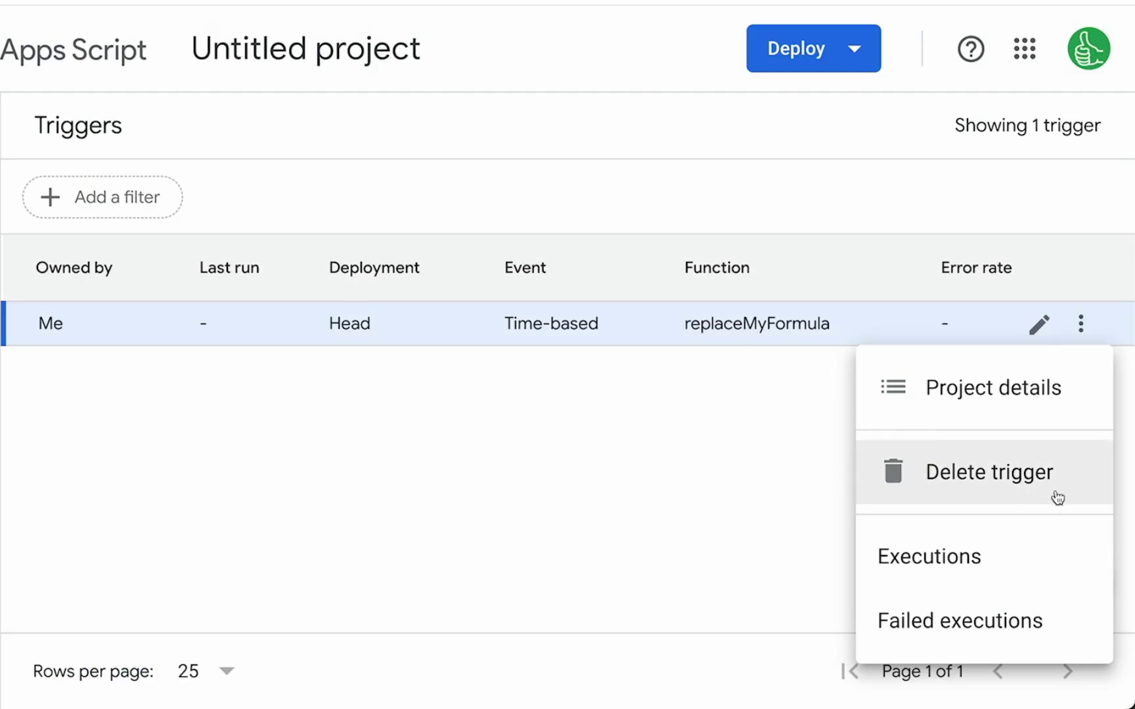
left_click(1024, 474)
key("Return")
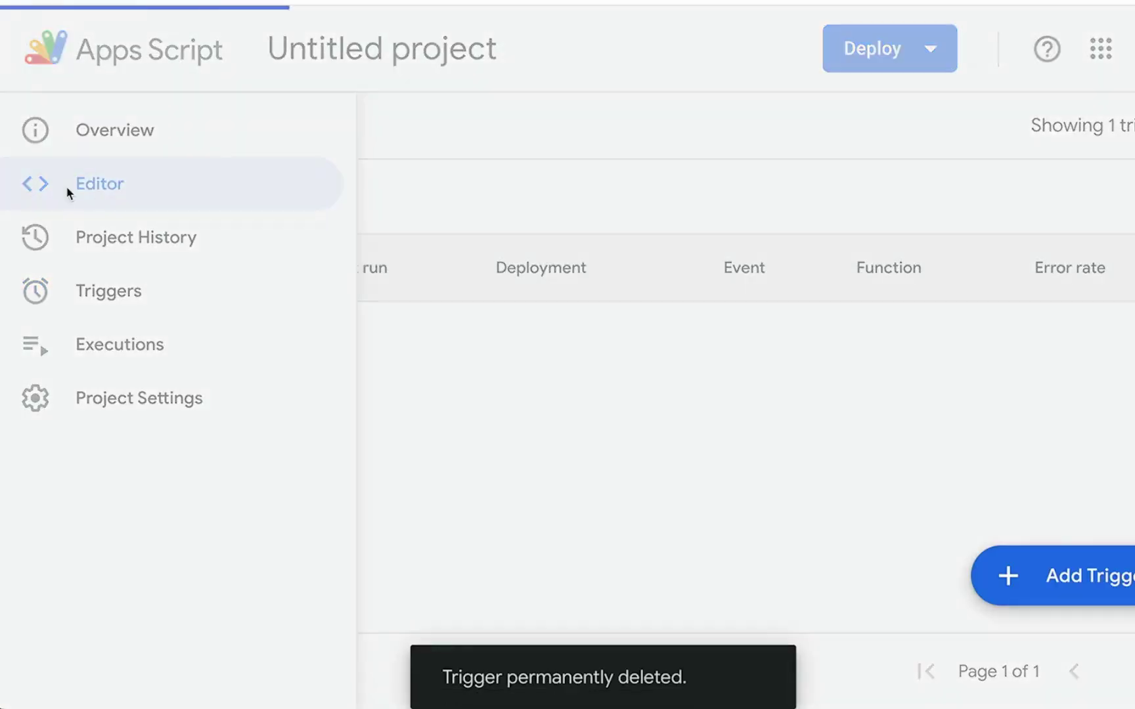
left_click(41, 185)
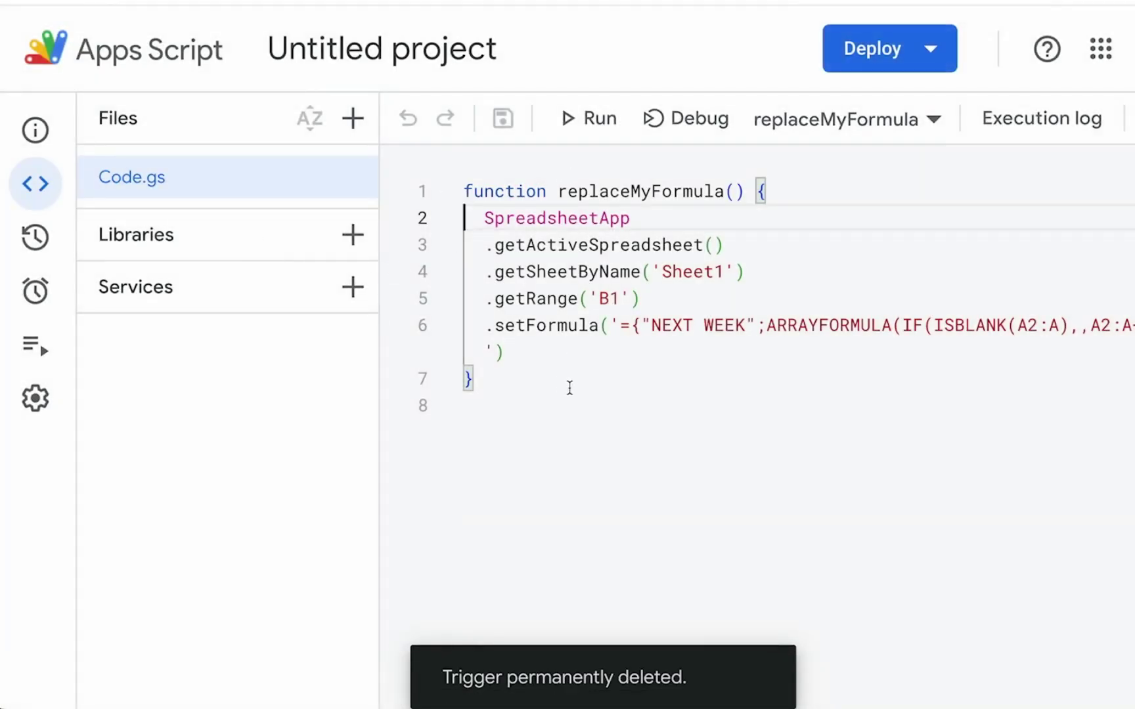